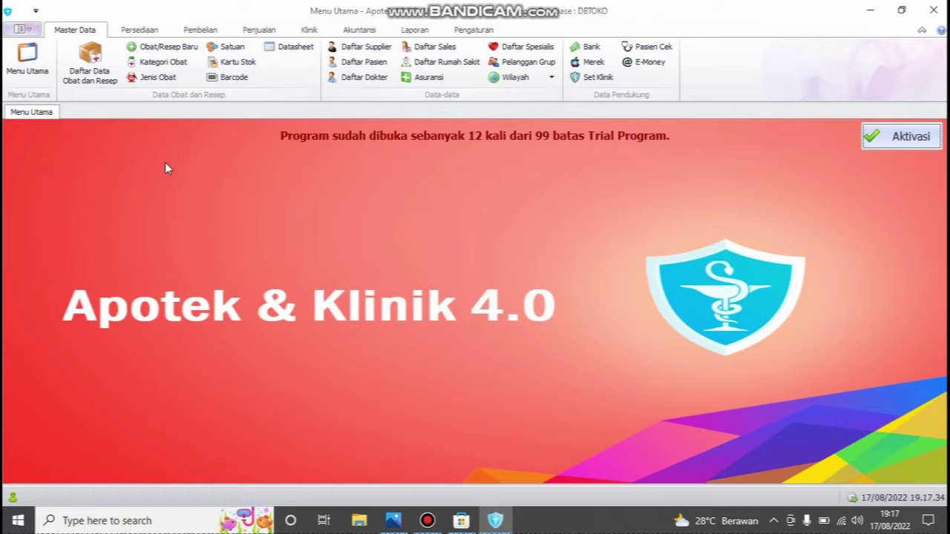
Open the Pencatatan Stok Awal Item form for recording the items' opening stock
left_click(157, 34)
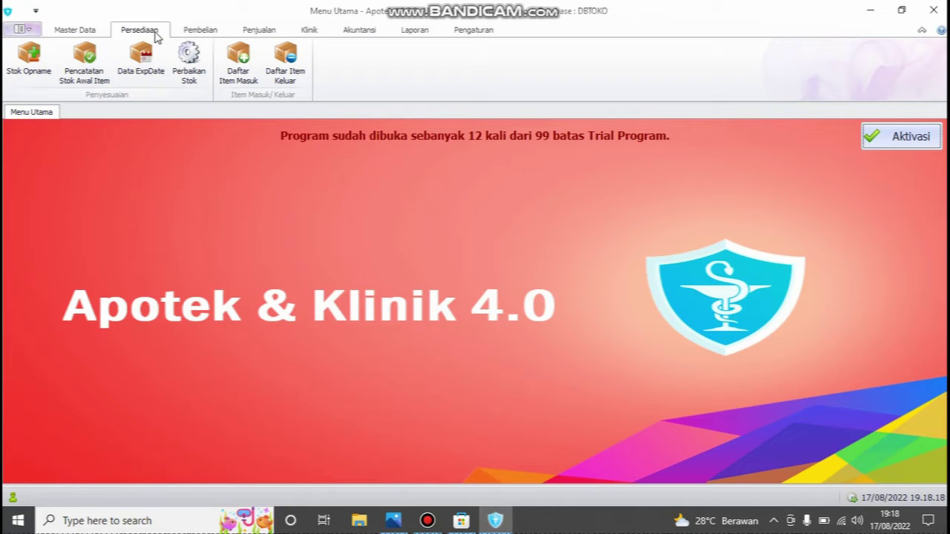
left_click(215, 33)
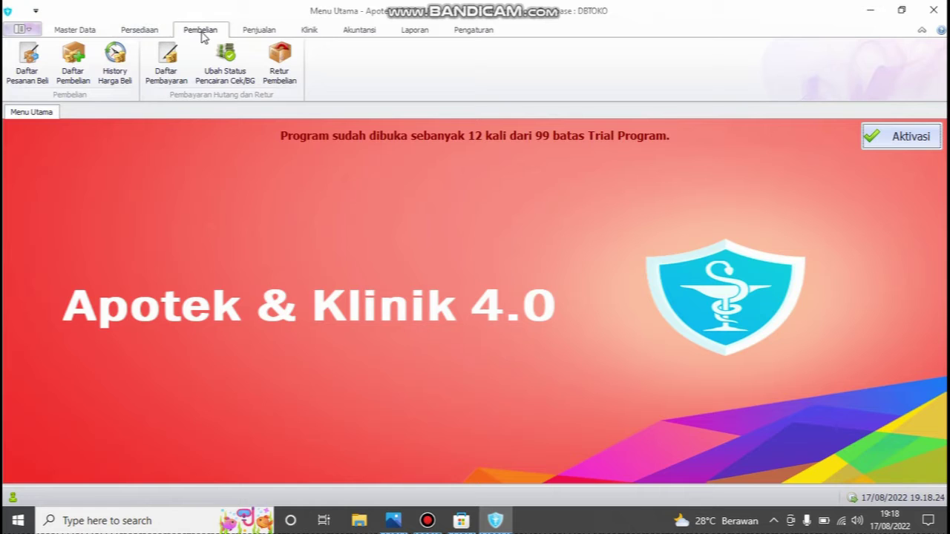
left_click(144, 33)
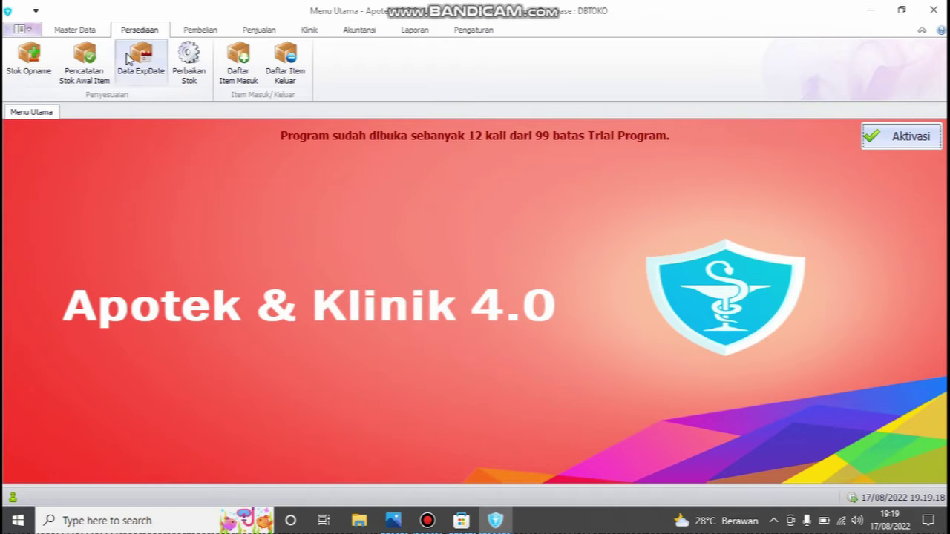
left_click(80, 61)
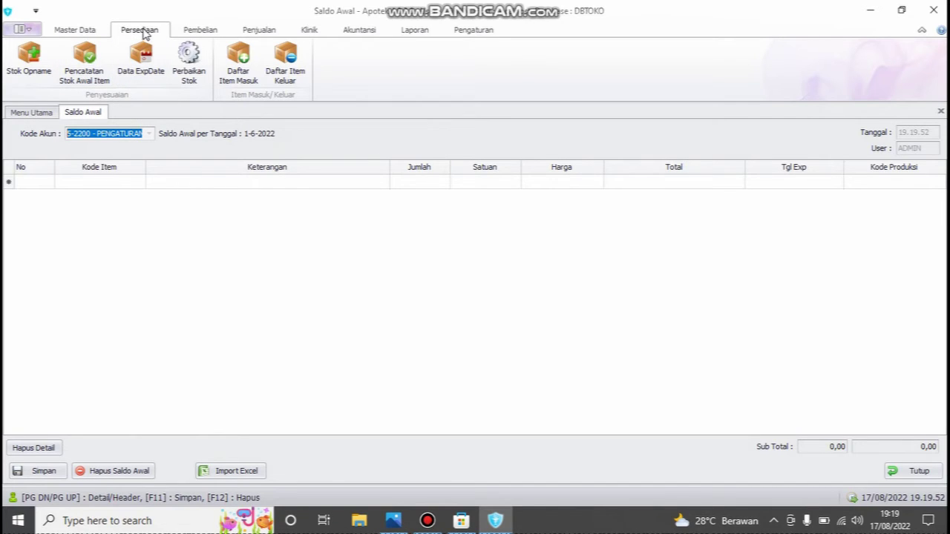
left_click(85, 29)
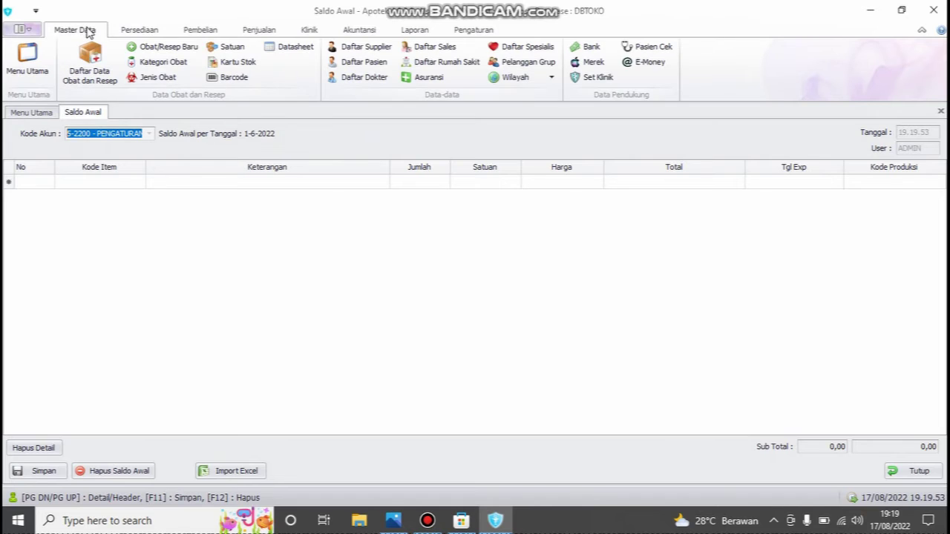
left_click(141, 30)
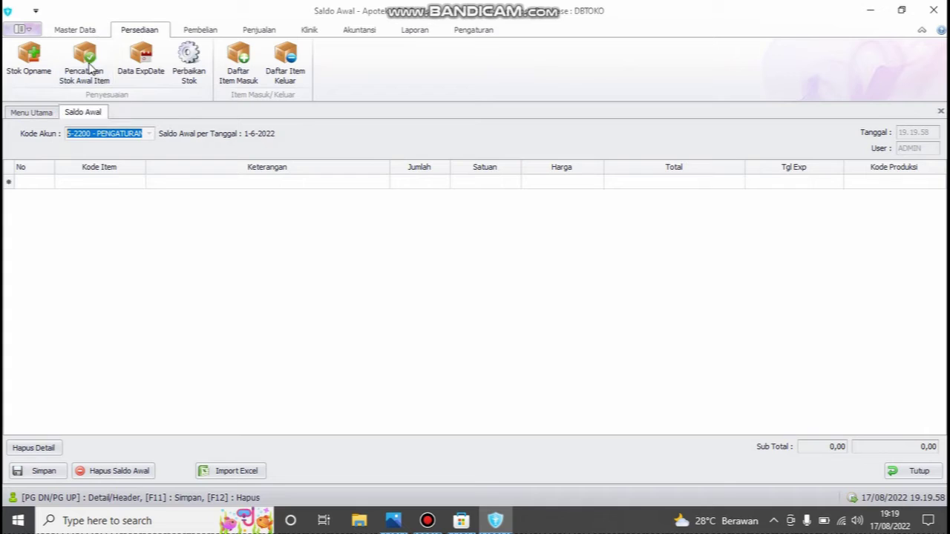
Look up "paraceta" in the first row's item code and add PARACETAMOL to the opening stock list
left_click(89, 181)
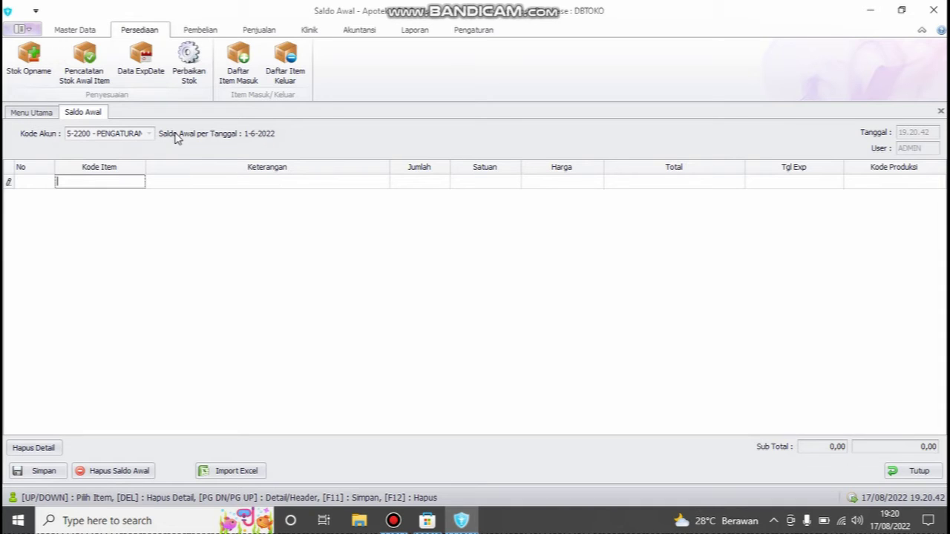
type("paraceta")
key("Return")
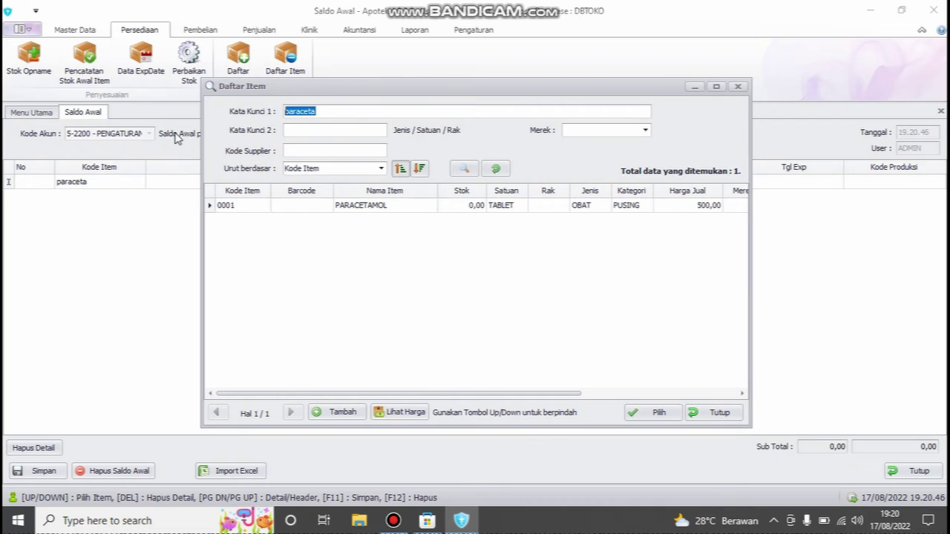
key("Down")
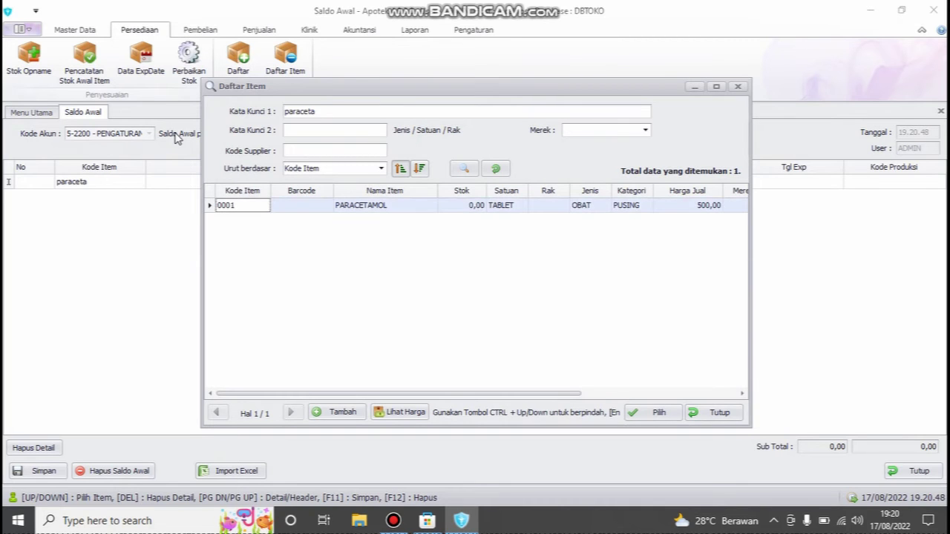
key("Return")
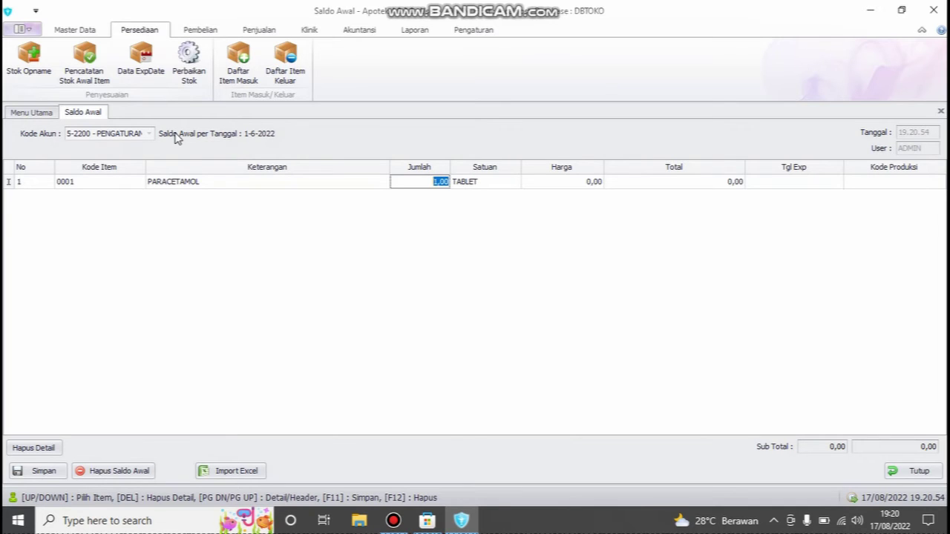
Set the PARACETAMOL quantity to 100 with TABLET as its unit and complete the row
type("100")
left_click(482, 186)
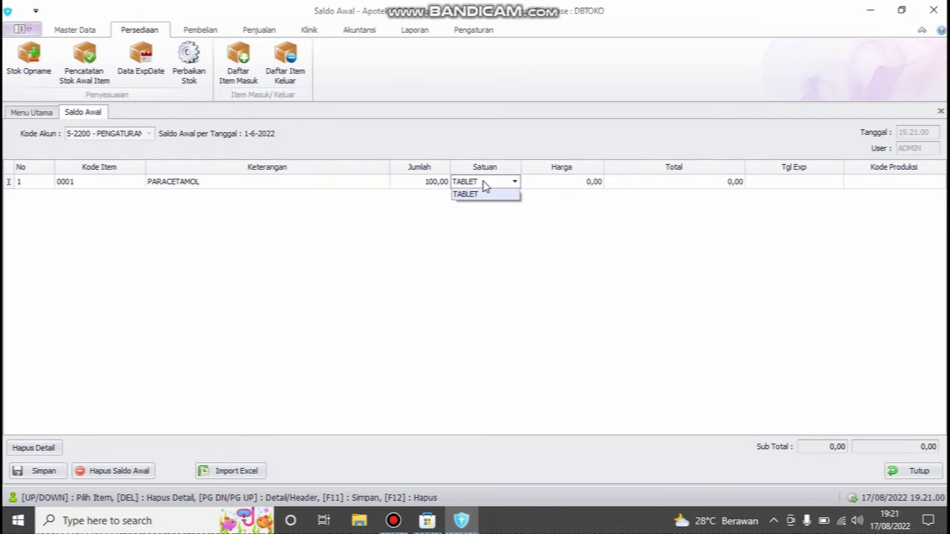
left_click(494, 185)
left_click(488, 186)
left_click(481, 185)
left_click(494, 185)
left_click(488, 183)
key("Return")
key("Return")
key("Return")
key("Return")
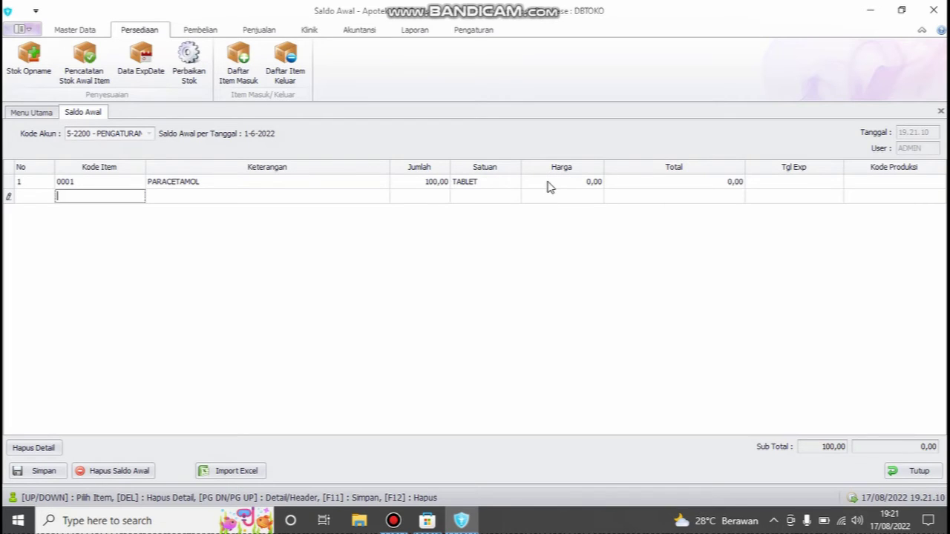
left_click(551, 184)
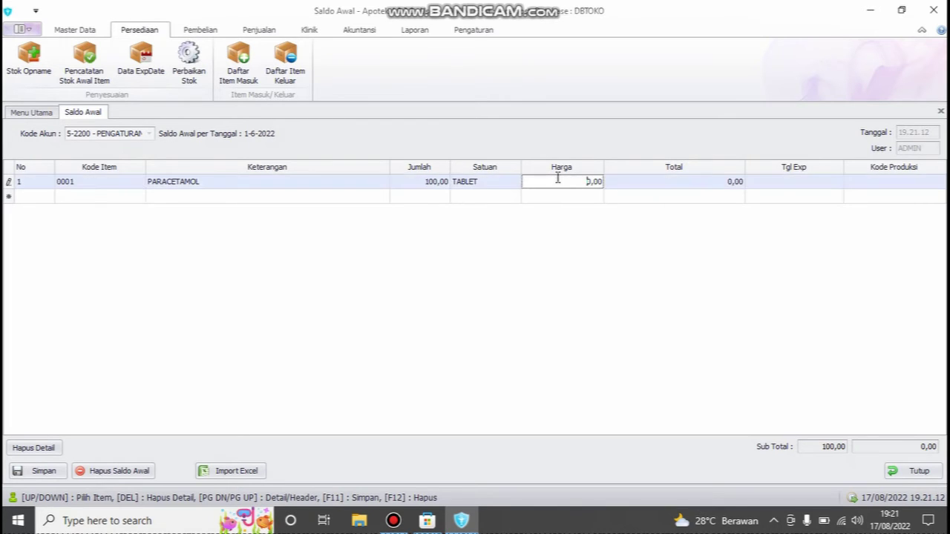
Open the item lookup from the second row, clear its keyword to list all items, and add SANMOL
left_click(116, 198)
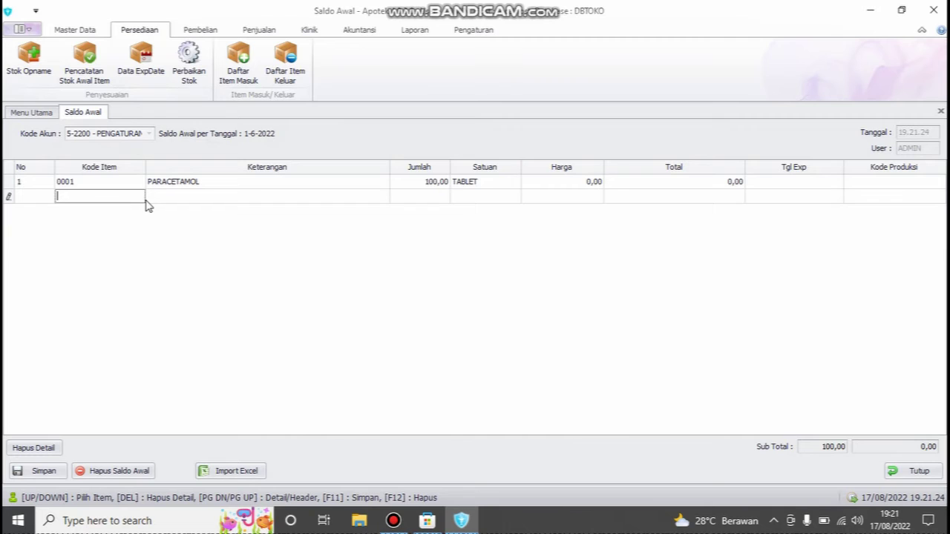
type("p")
key("Return")
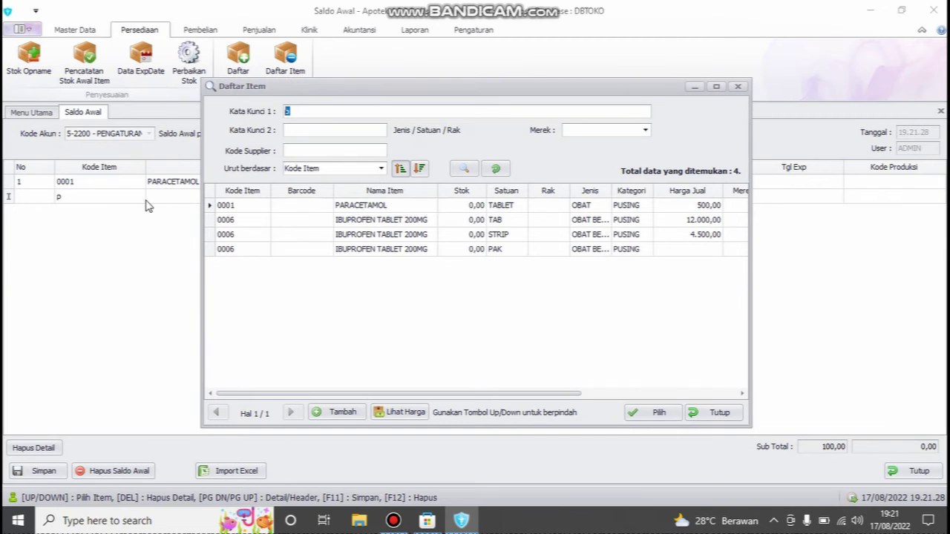
key("BackSpace")
key("Tab")
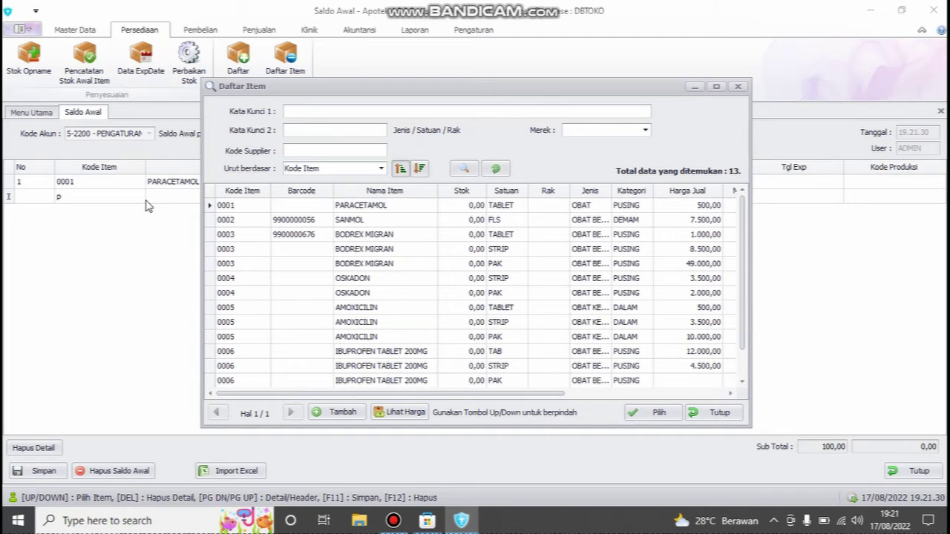
left_click(310, 111)
left_click(321, 212)
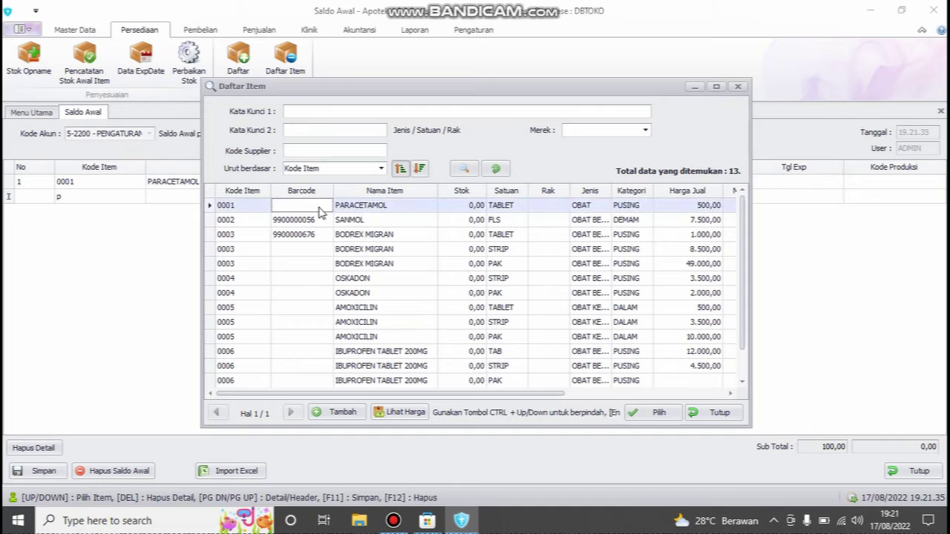
left_click(360, 224)
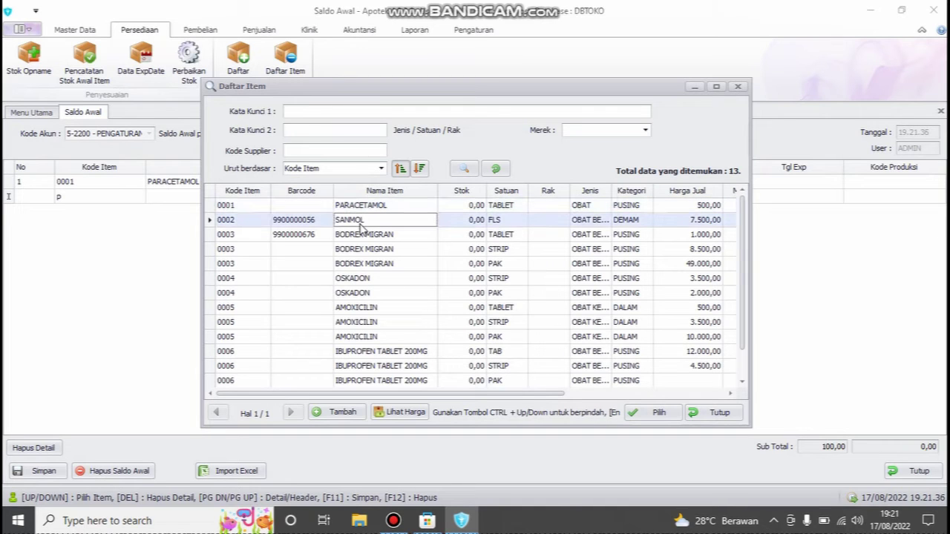
double_click(361, 221)
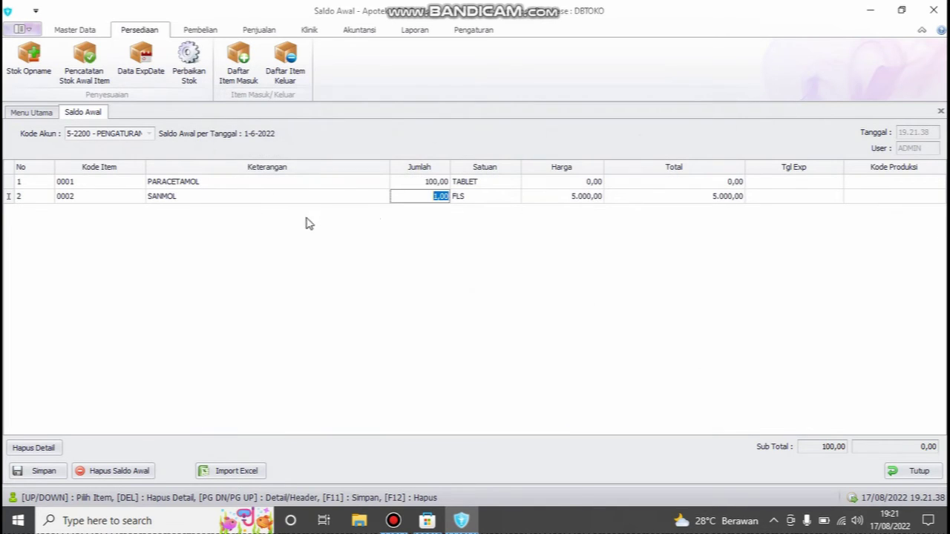
Set the SANMOL quantity to 10, keeping FLS as its unit
left_click_drag(430, 199, 458, 202)
type("10")
key("Return")
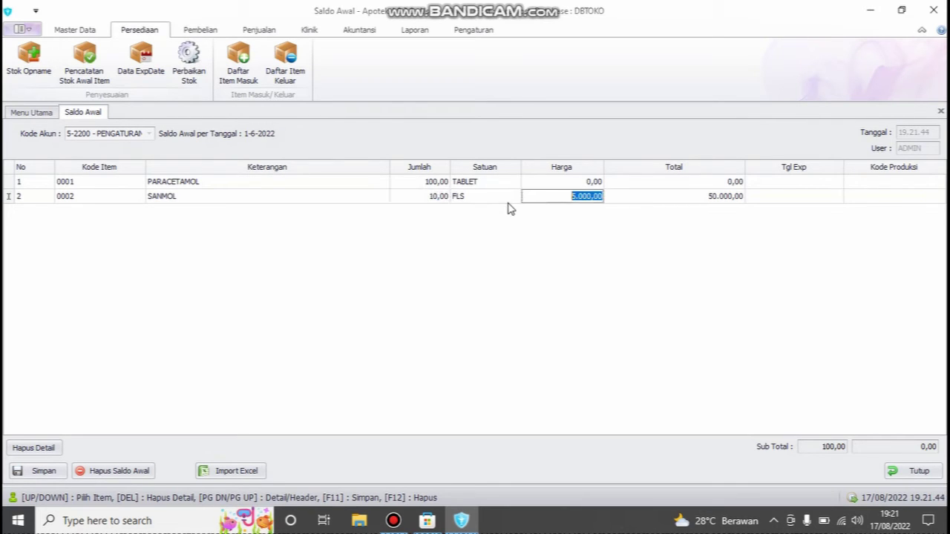
left_click(508, 198)
left_click(513, 198)
left_click(511, 198)
left_click(566, 198)
Set the PARACETAMOL price (Harga) to 3500
left_click(579, 184)
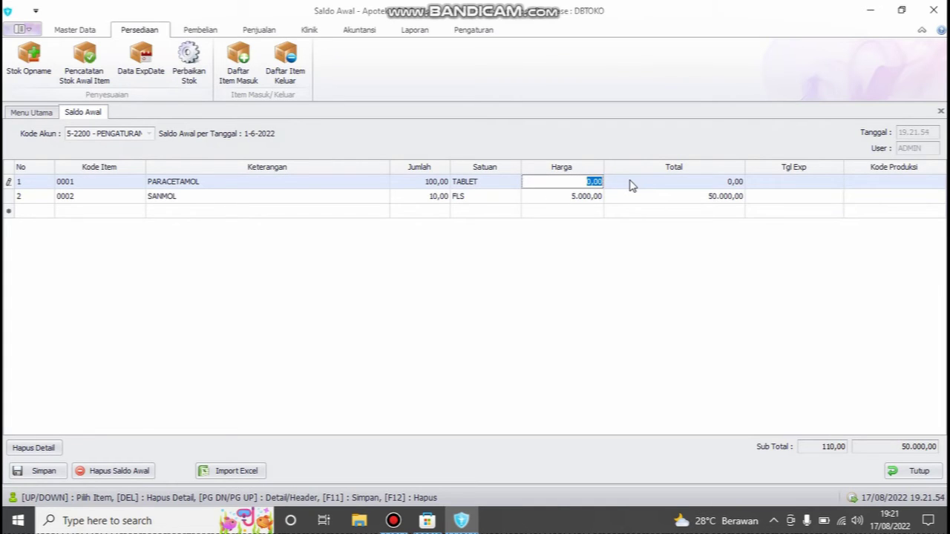
type("3500")
key("Return")
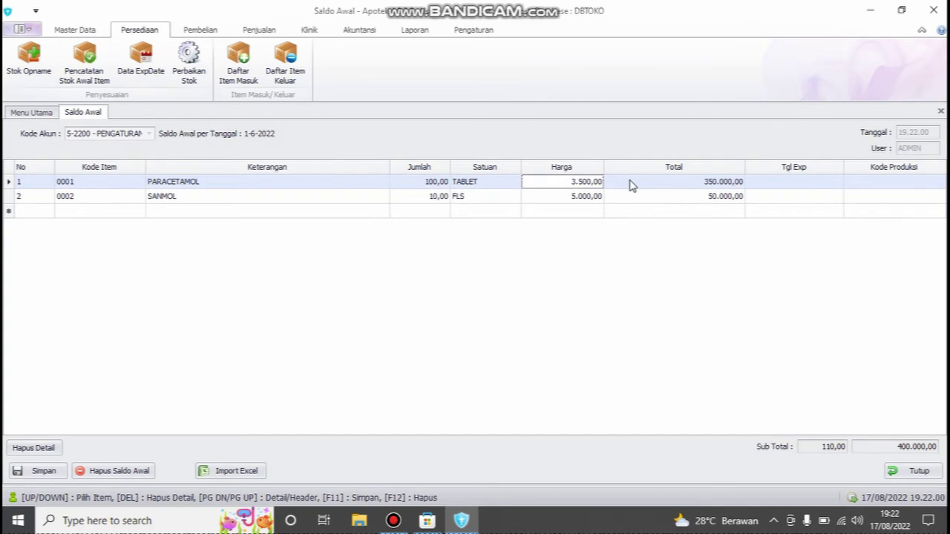
Examine the expiry date (Tgl Exp) fields of the PARACETAMOL and SANMOL rows
left_click(799, 183)
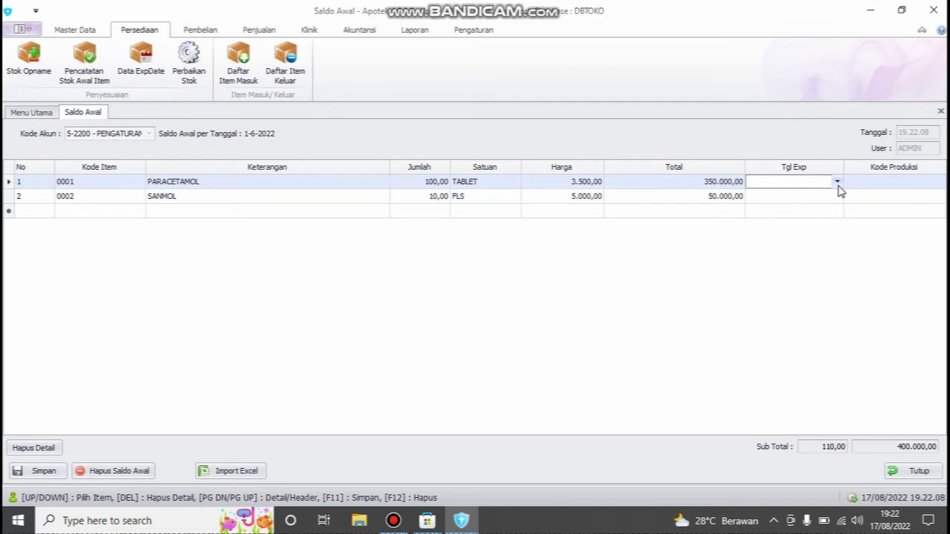
left_click(775, 199)
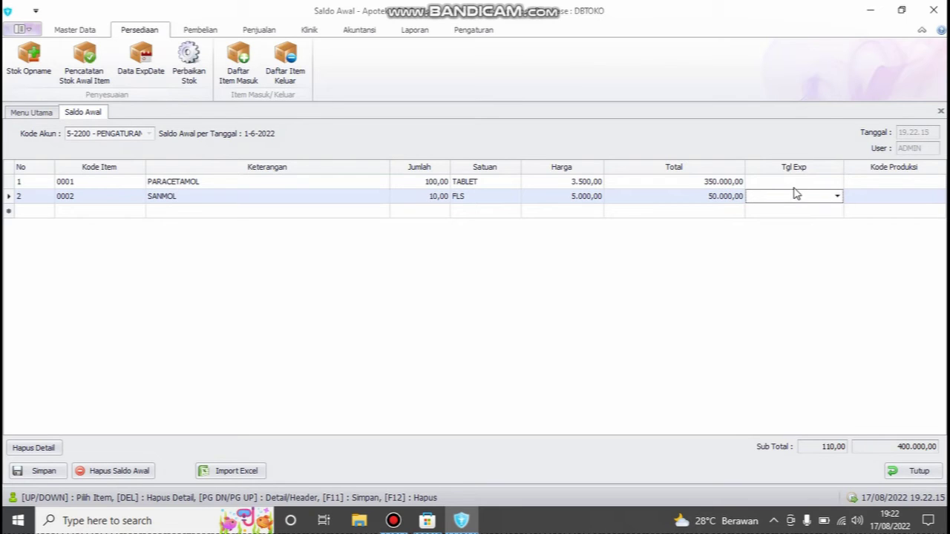
left_click(794, 184)
left_click(797, 197)
left_click(808, 183)
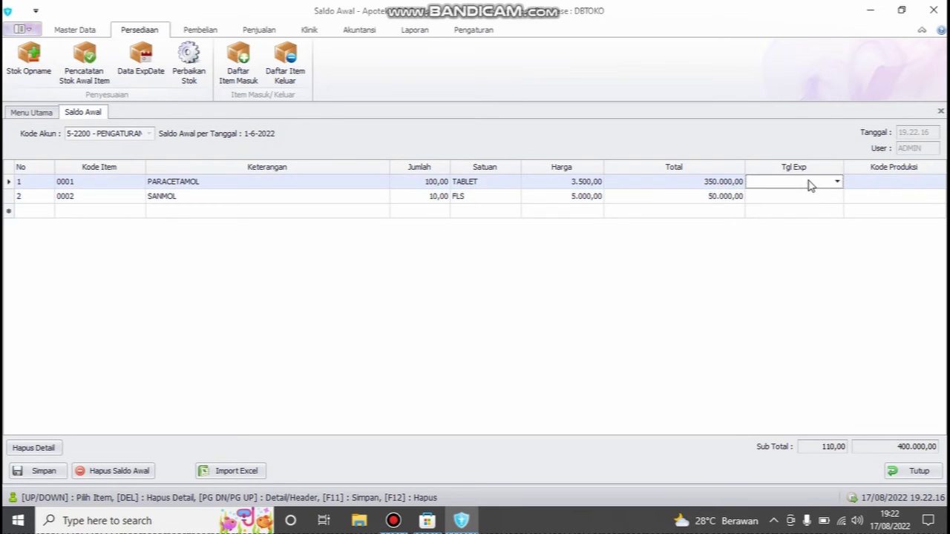
left_click(816, 198)
left_click(822, 186)
left_click(835, 197)
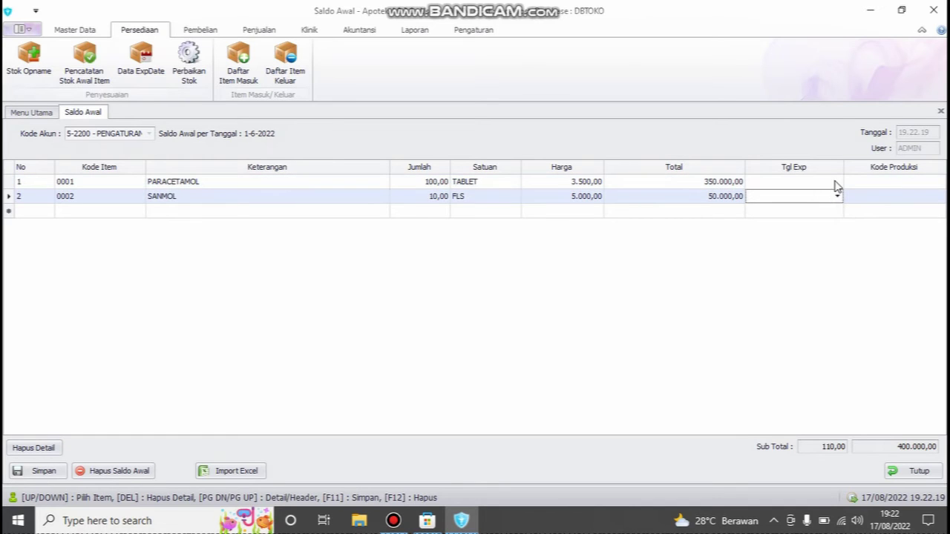
left_click(792, 184)
left_click(792, 195)
left_click(796, 183)
left_click(799, 199)
left_click(799, 186)
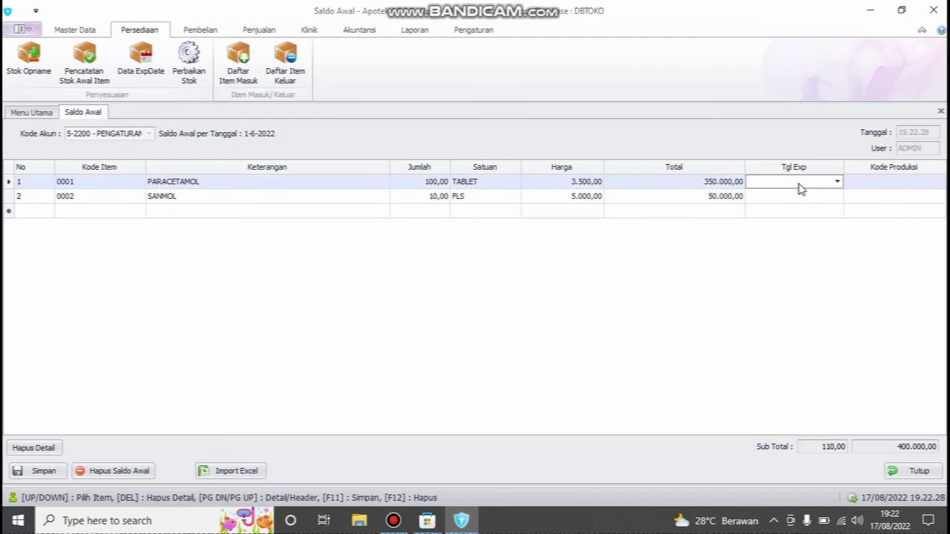
left_click(771, 198)
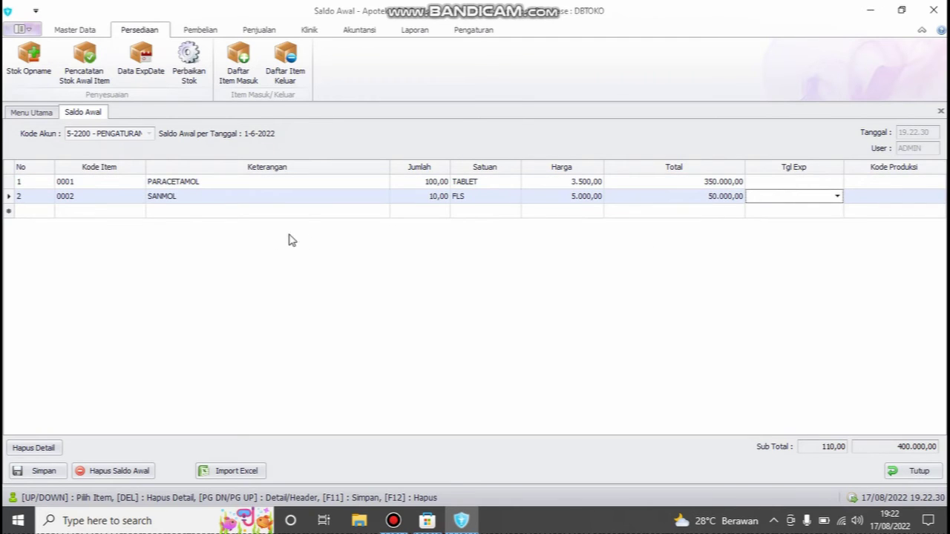
Open the item lookup from the third row, clear its keyword to list all items, and add BODREX MIGRAN in TABLET units
left_click(76, 211)
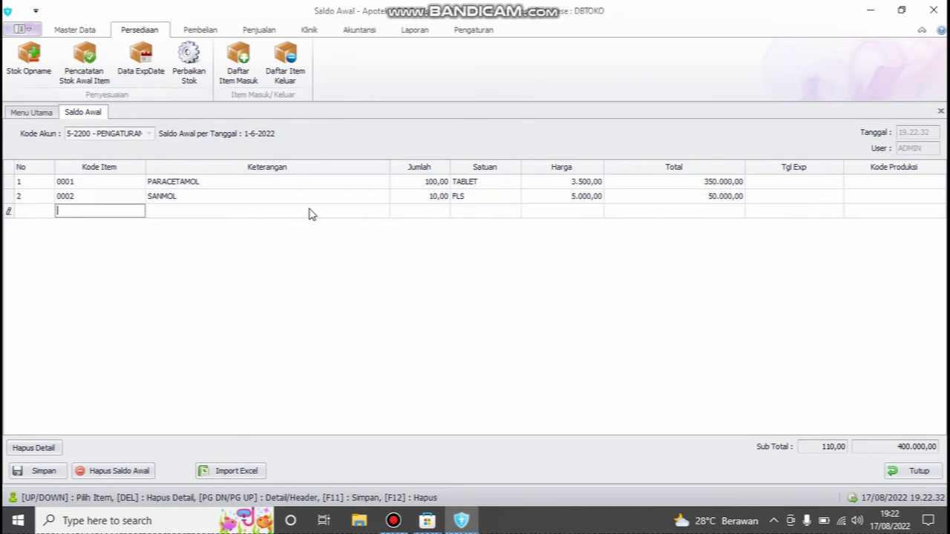
type("p")
key("Return")
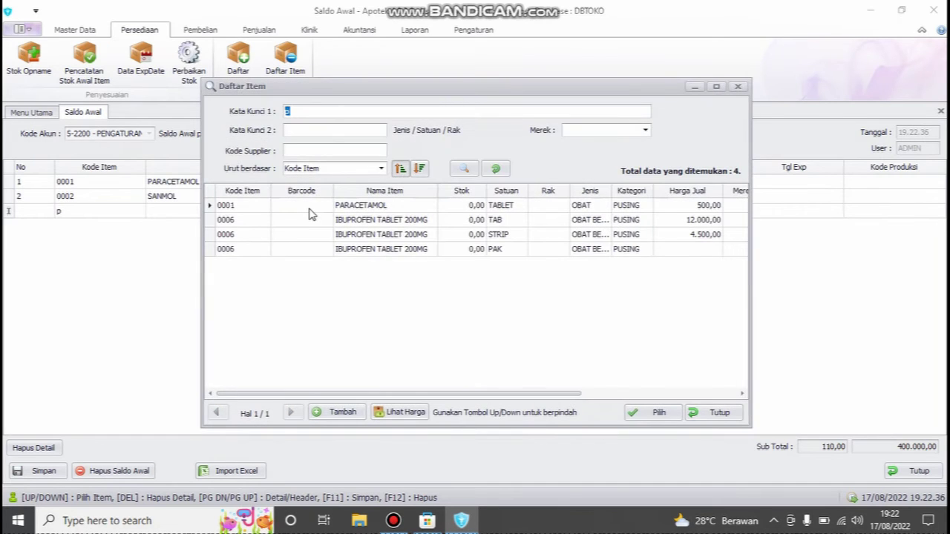
key("BackSpace")
key("Tab")
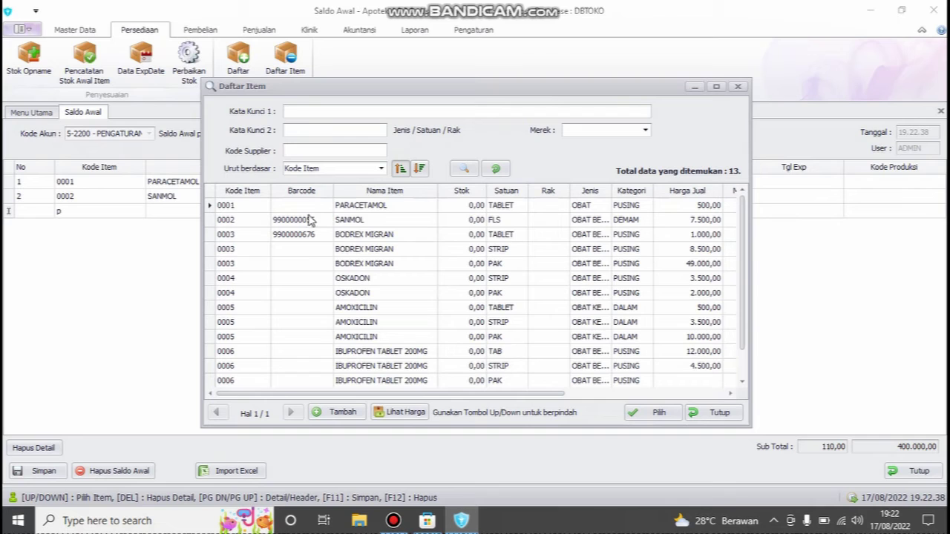
left_click(233, 236)
double_click(233, 236)
Change the BODREX MIGRAN unit to PAK, set its quantity to 10, and complete the row
left_click(462, 214)
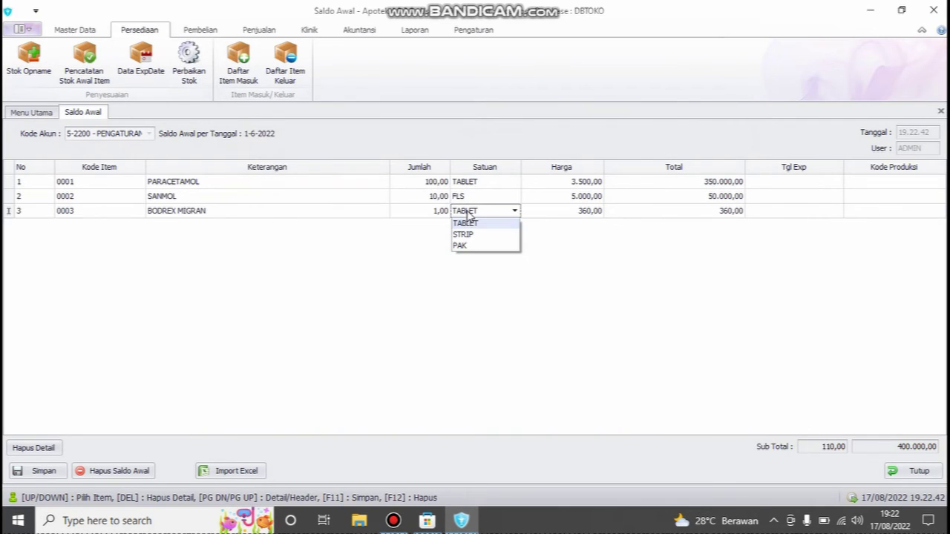
left_click(471, 247)
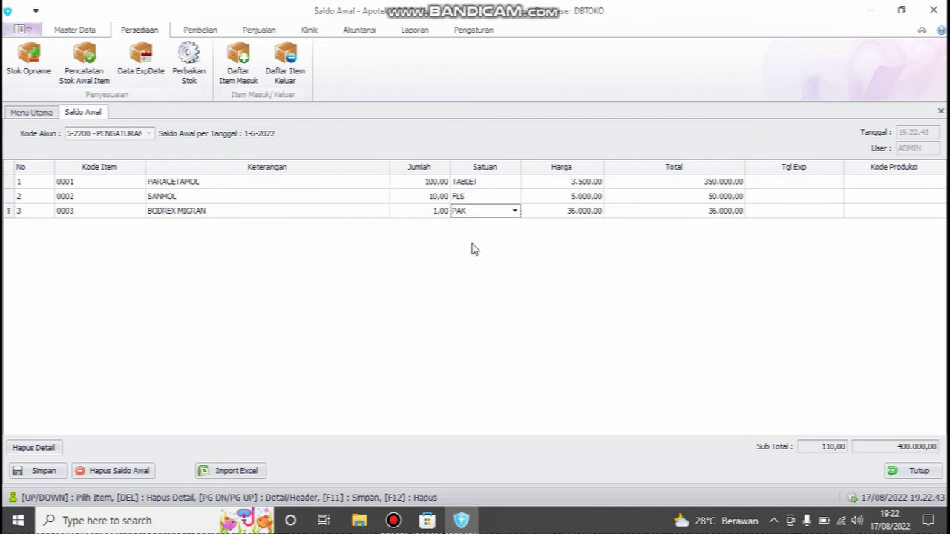
left_click(429, 215)
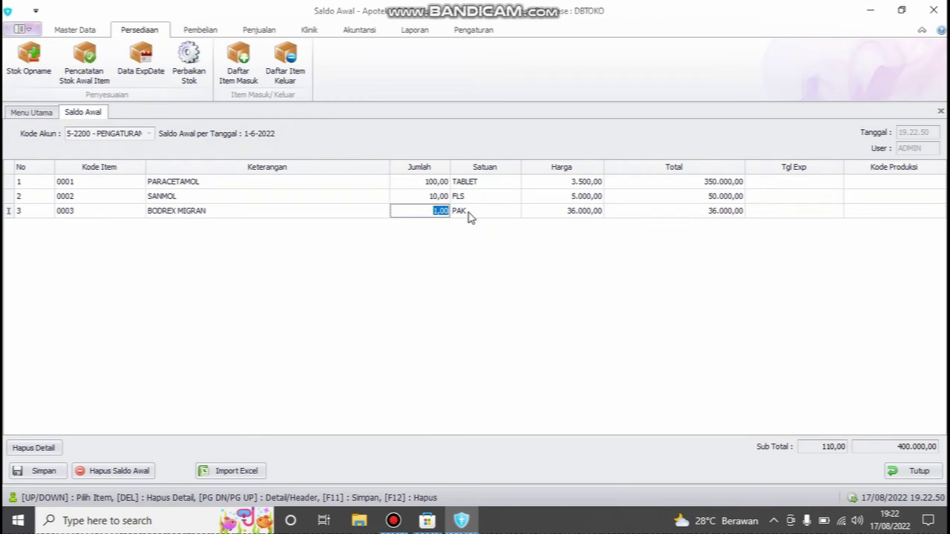
type("10")
key("Return")
key("Return")
key("Return")
key("Return")
key("Return")
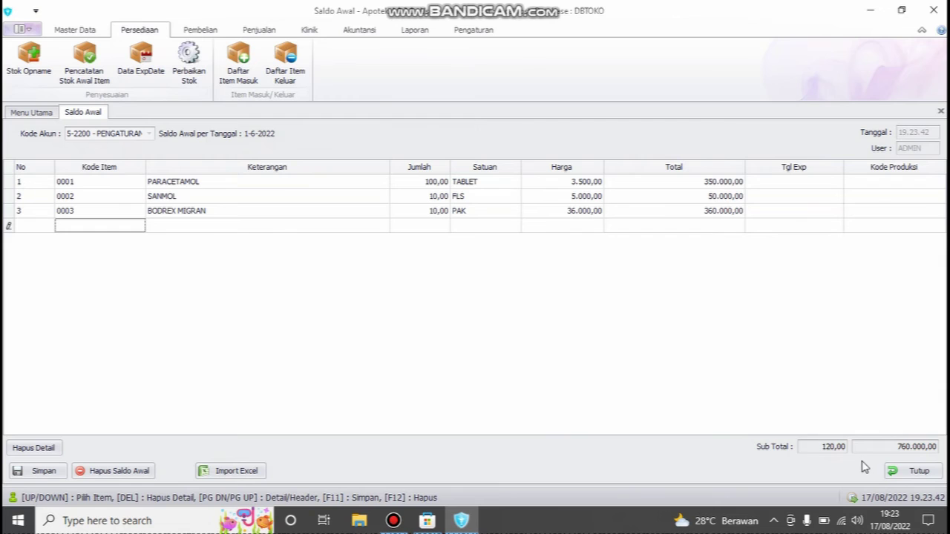
Open the item lookup from the fourth row and add OSKADON in STRIP units
type("p")
key("Return")
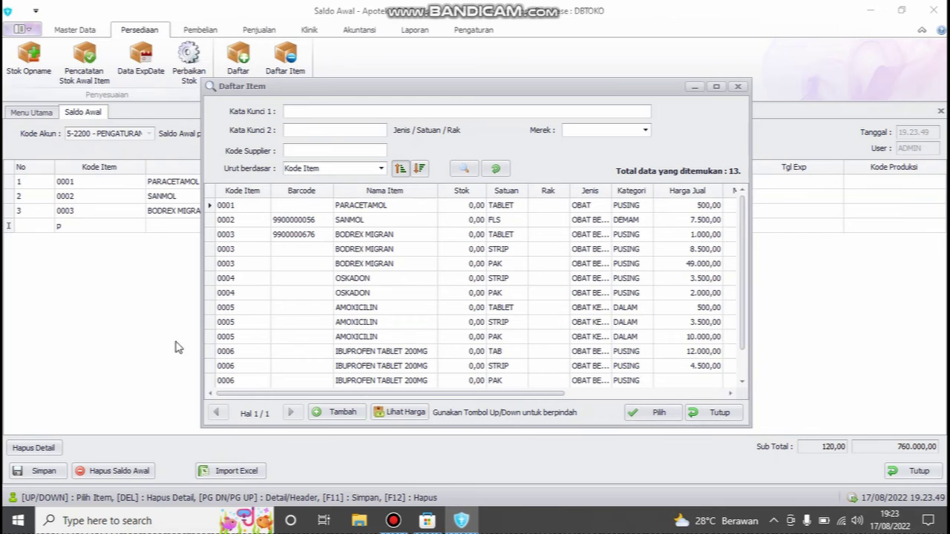
double_click(245, 284)
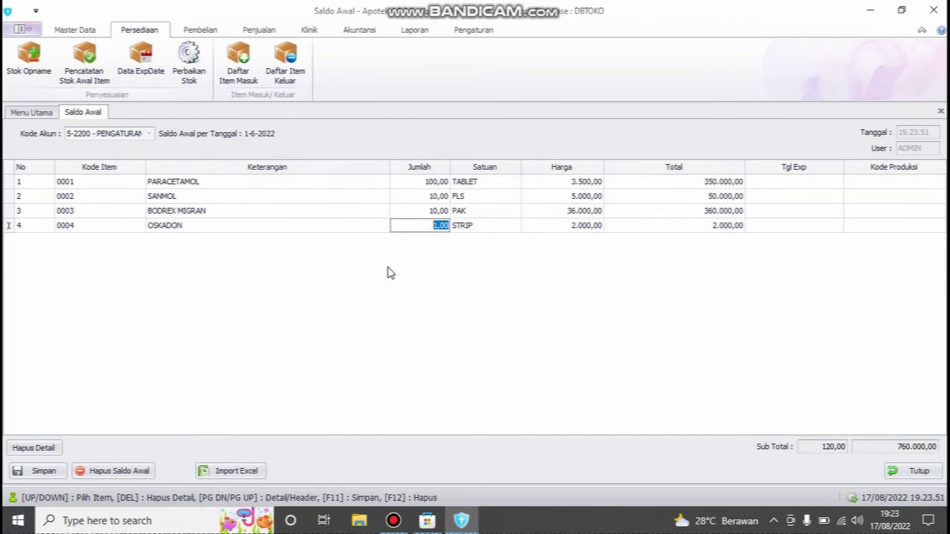
Change the OSKADON unit to PAK, set its quantity to 10, and complete the row
left_click(468, 228)
left_click(470, 247)
left_click_drag(441, 227, 475, 234)
type("0")
key("Return")
key("Return")
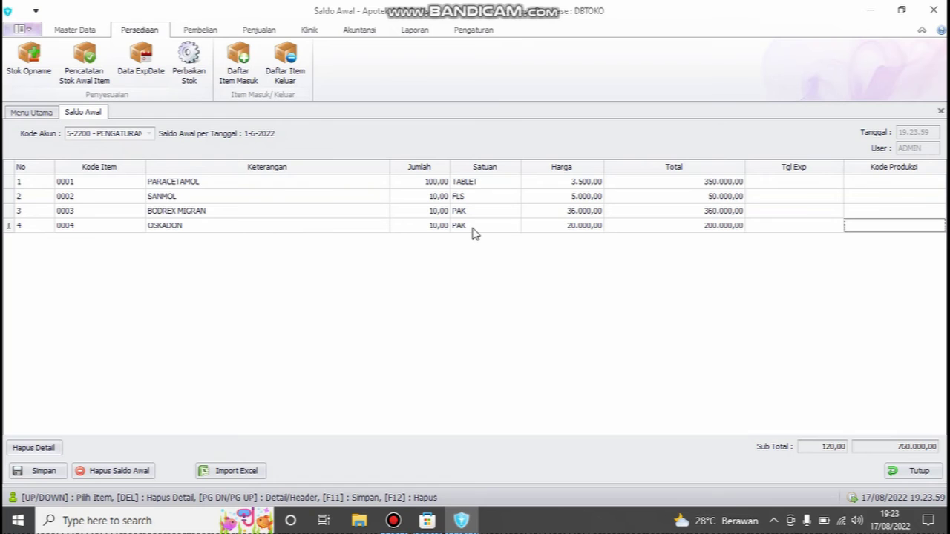
key("Return")
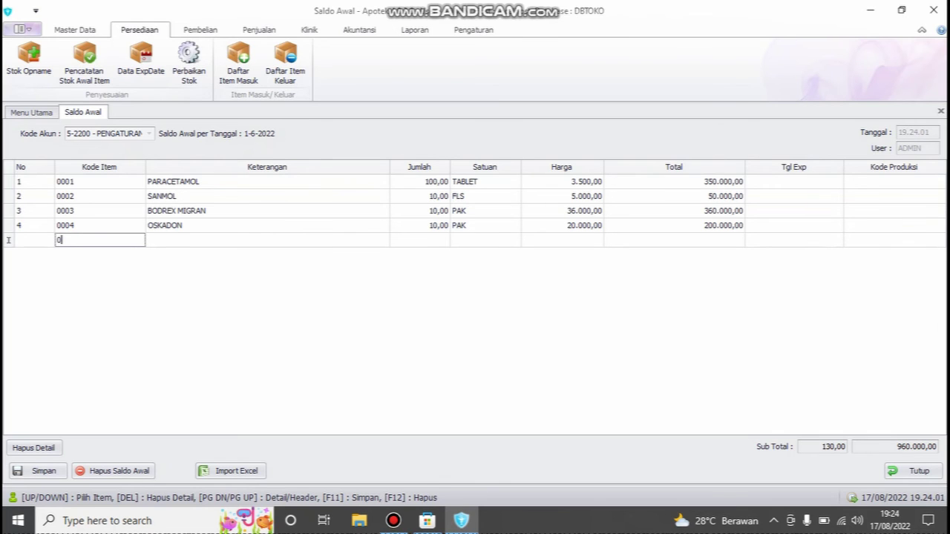
Add AMOXICILIN from the item lookup to the fifth row with quantity 10 and unit PAK, and complete the row
key("Return")
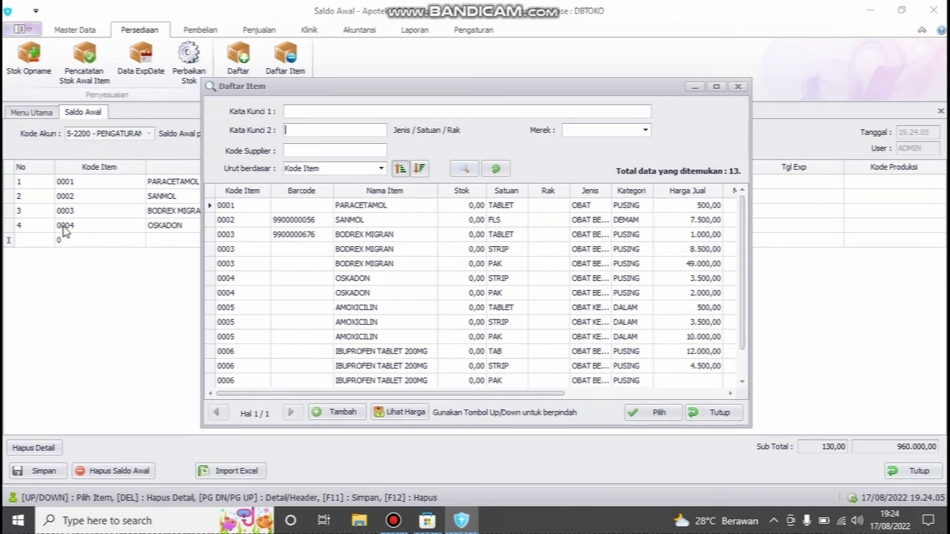
double_click(237, 309)
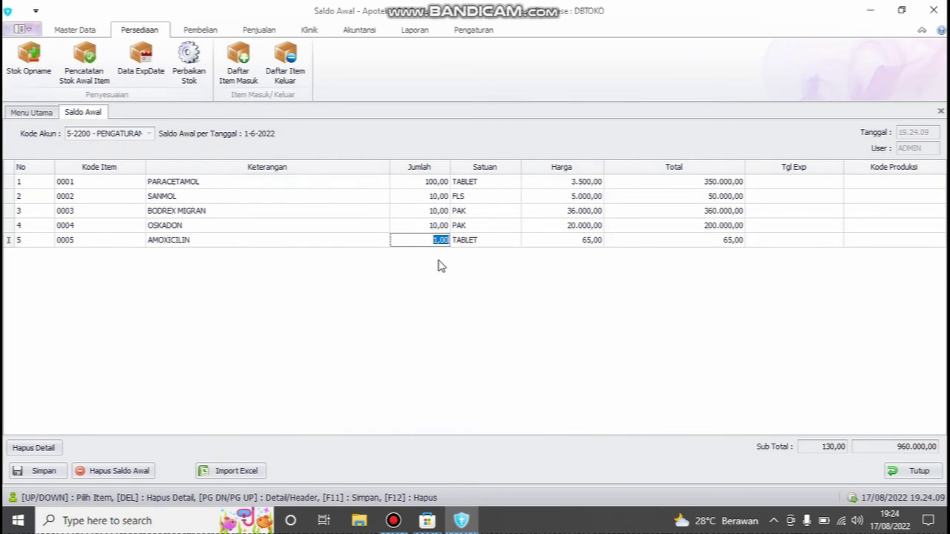
type("10")
left_click(463, 241)
left_click(471, 276)
key("Return")
key("Return")
key("Return")
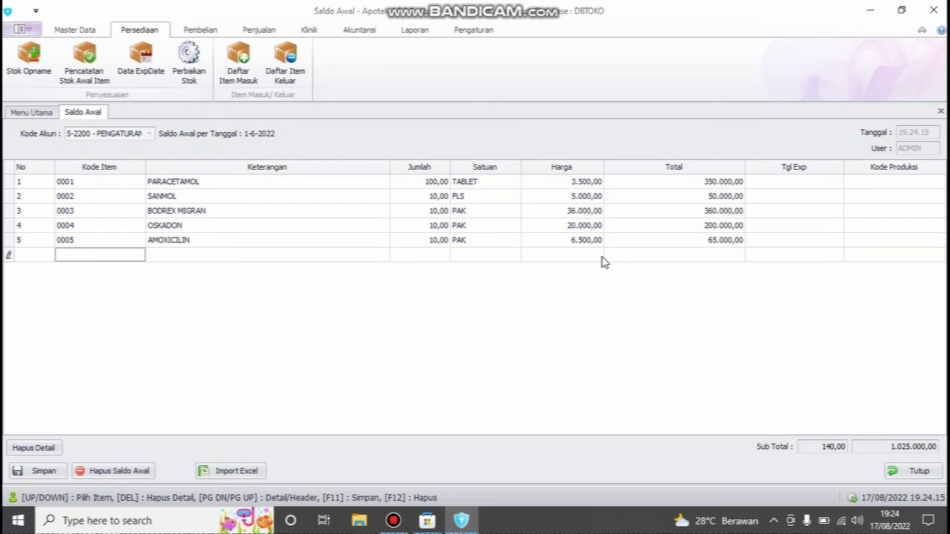
Look up item code 0006 from the sixth row and add IBUPROFEN TABLET 200MG in PAK units
type("0006")
key("Return")
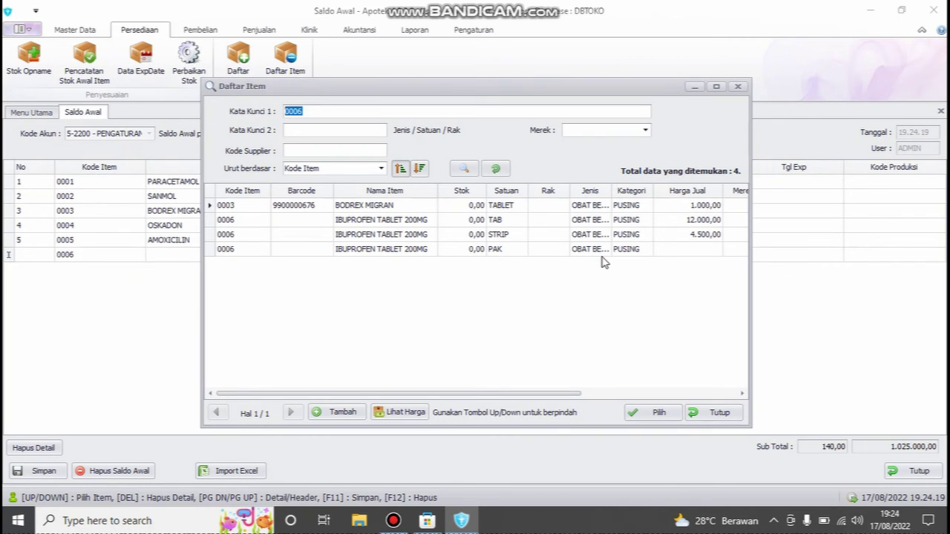
key("Down")
key("Down")
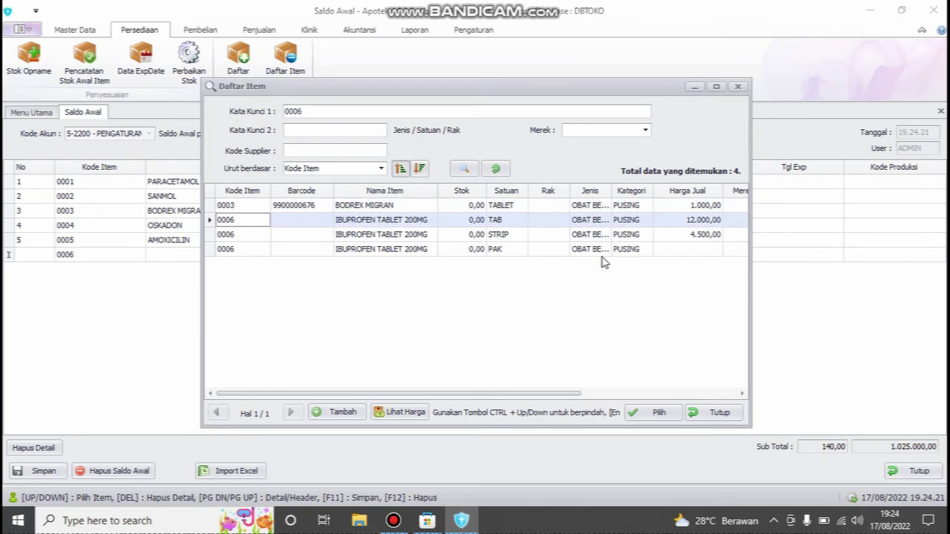
key("Down")
key("Down")
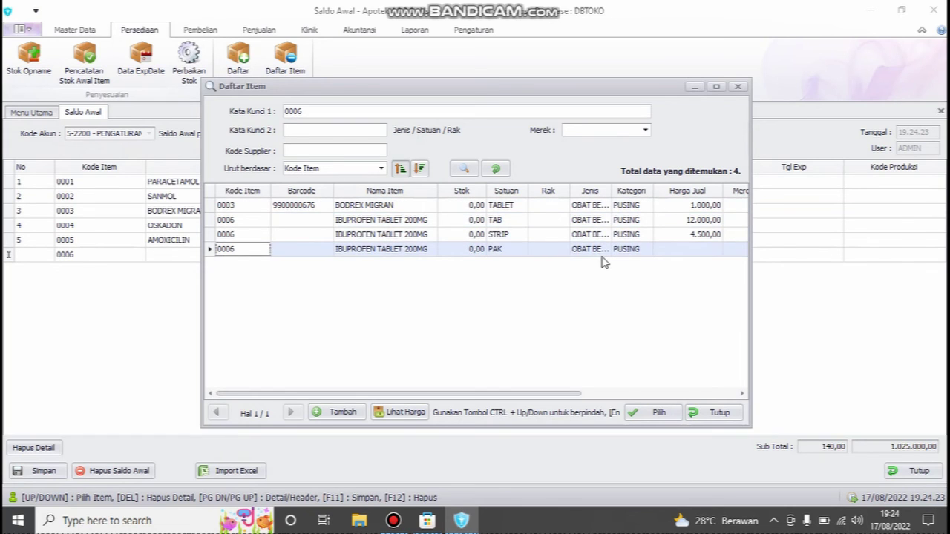
key("Return")
Set the IBUPROFEN TABLET 200MG quantity to 10 and complete the row
type("10")
key("Return")
key("Return")
key("Return")
key("Return")
type("0")
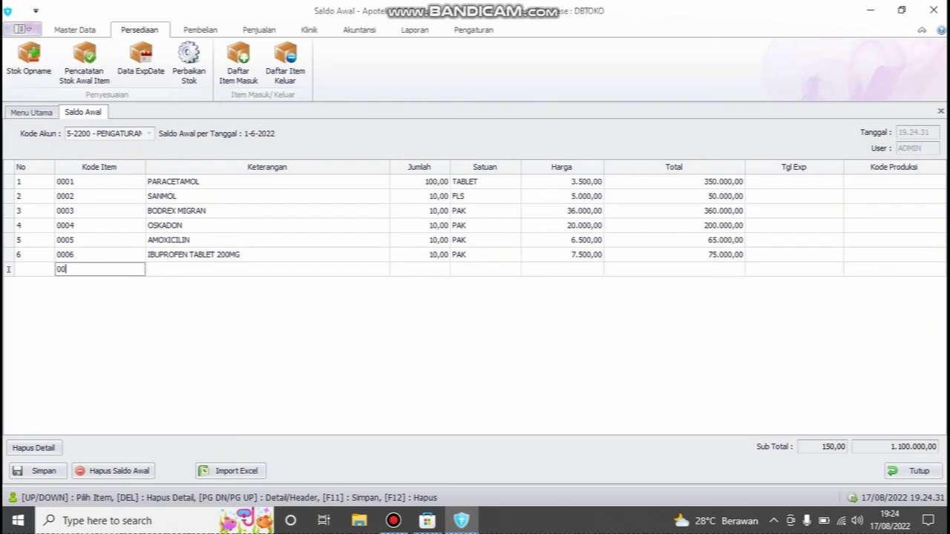
type("007")
key("Return")
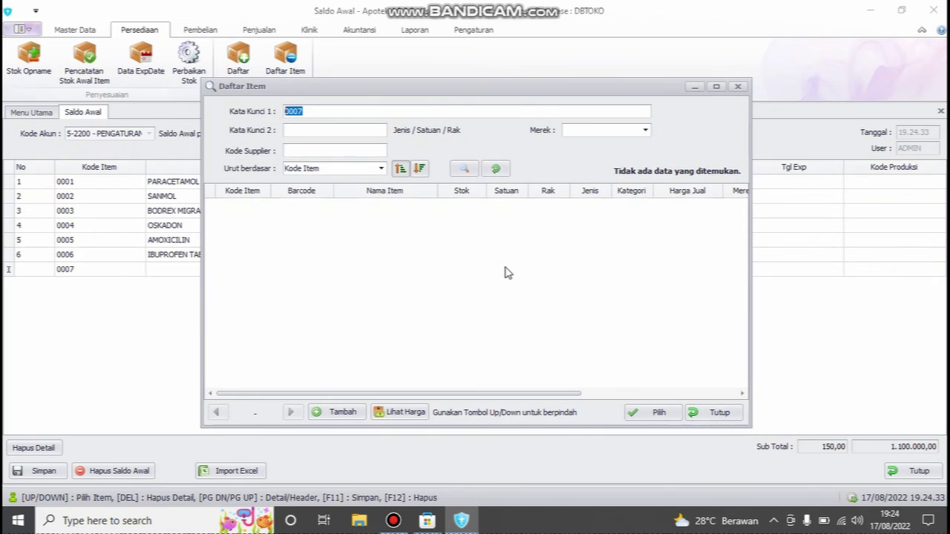
key("BackSpace")
key("Return")
scroll(377, 338, "down", 1)
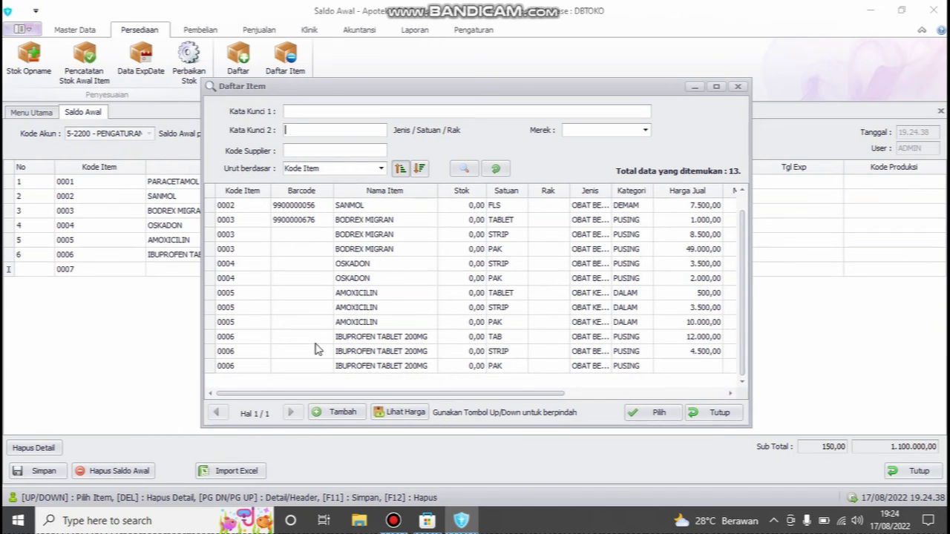
left_click(237, 367)
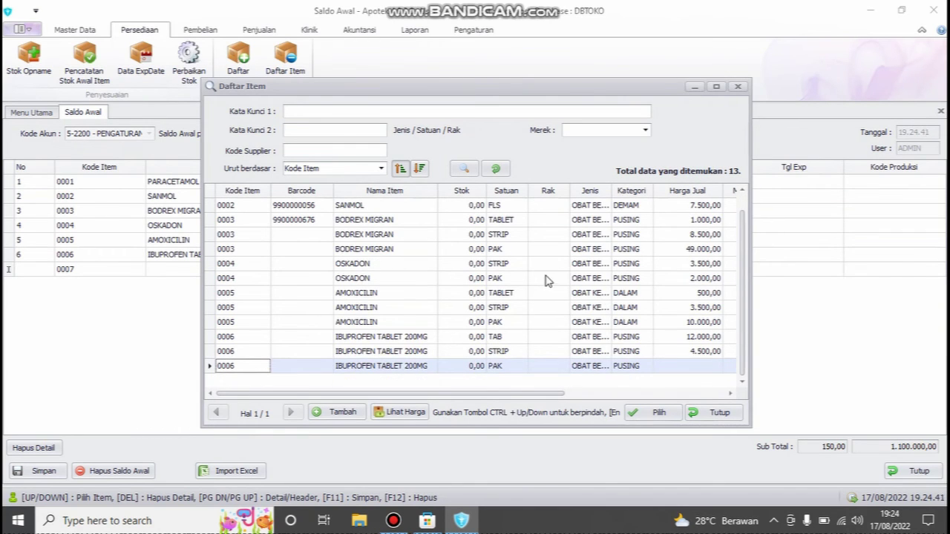
left_click(718, 413)
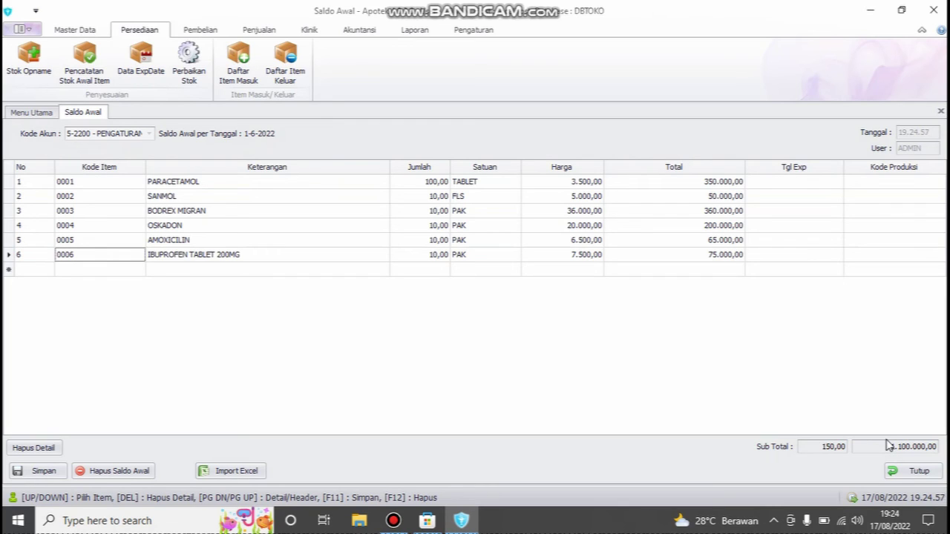
Save the Saldo Awal entries and open the Saldo Awal Perkiraan form
left_click(46, 477)
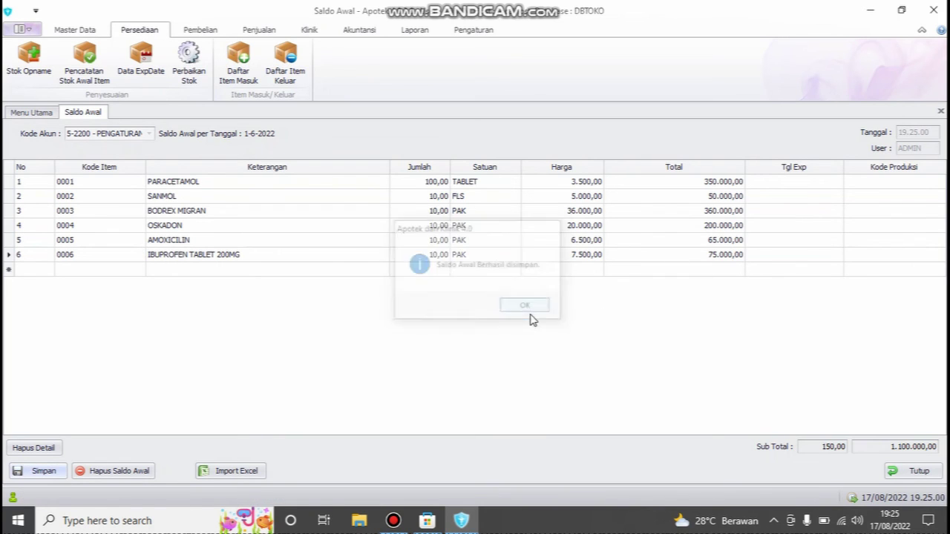
left_click(528, 310)
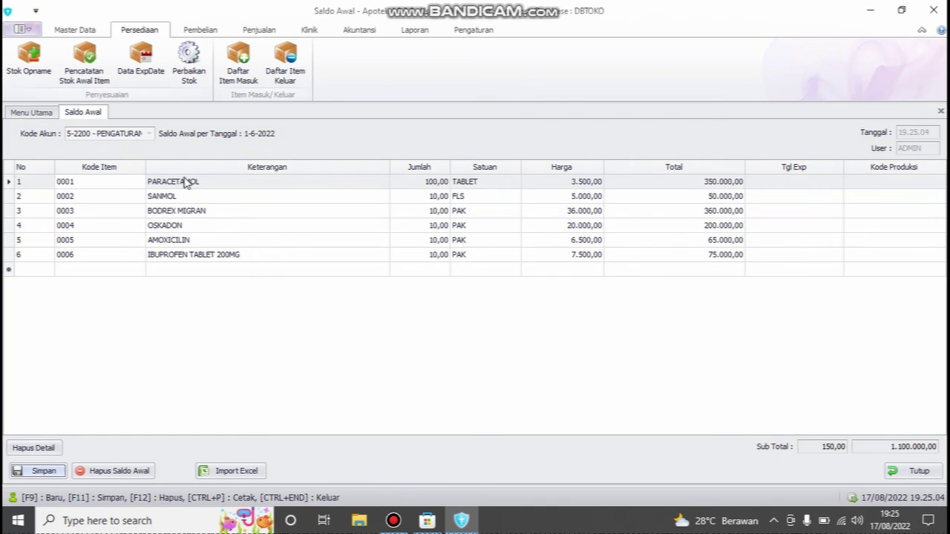
left_click(361, 28)
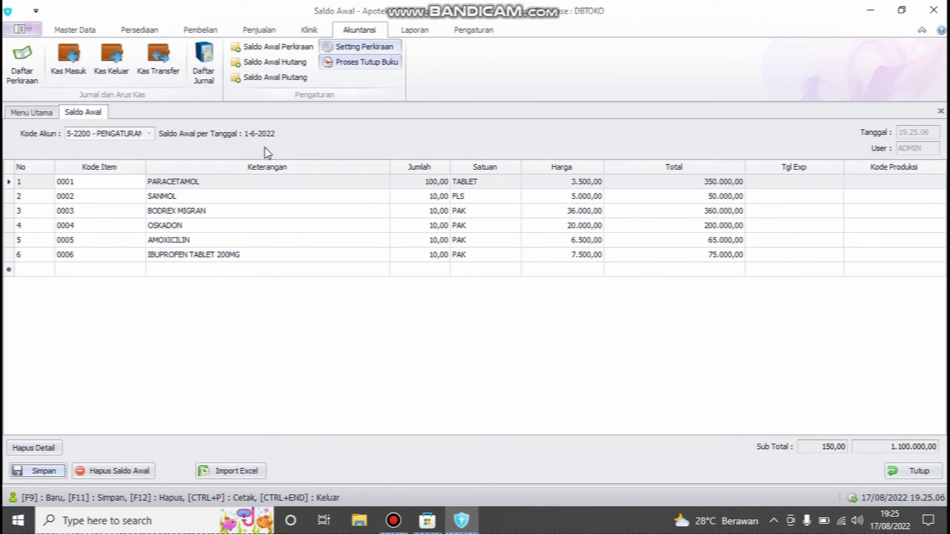
left_click(279, 49)
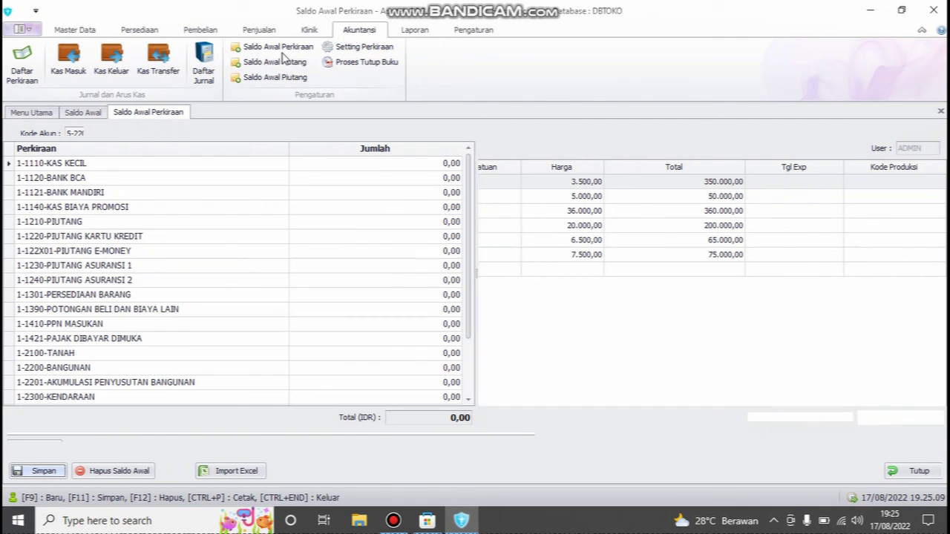
Run Cek Saldo Awal to check the opening balance of the 1-1301-PERSEDIAAN BARANG account
left_click_drag(468, 309, 189, 367)
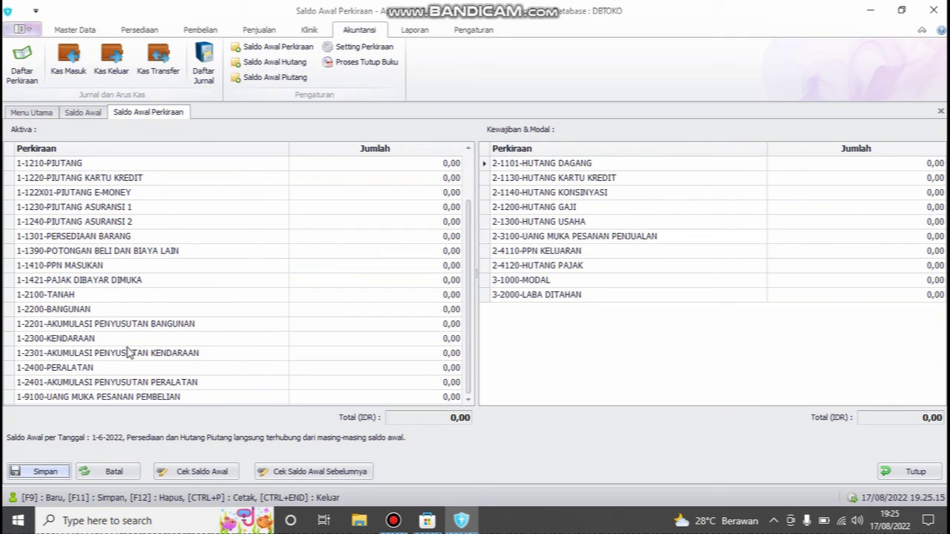
scroll(88, 343, "up", 2)
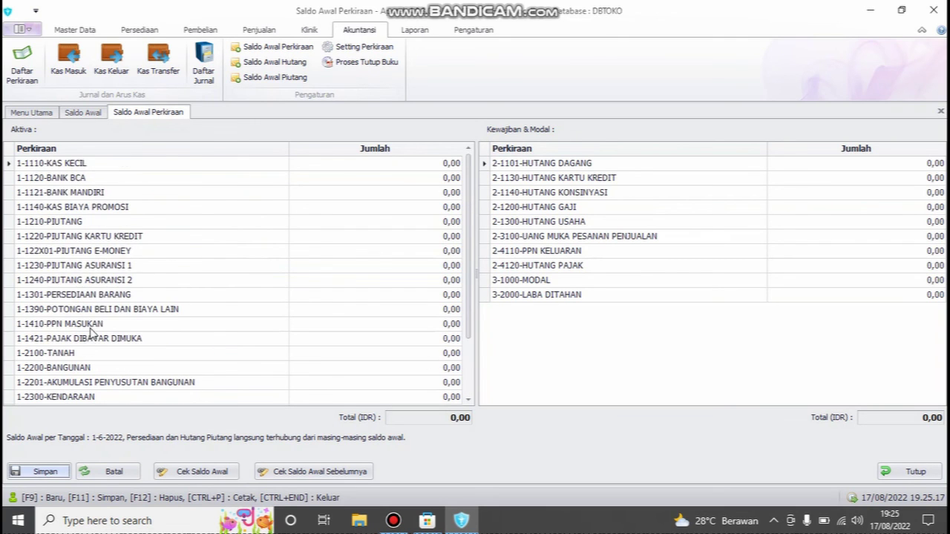
scroll(105, 298, "down", 1)
left_click(124, 256)
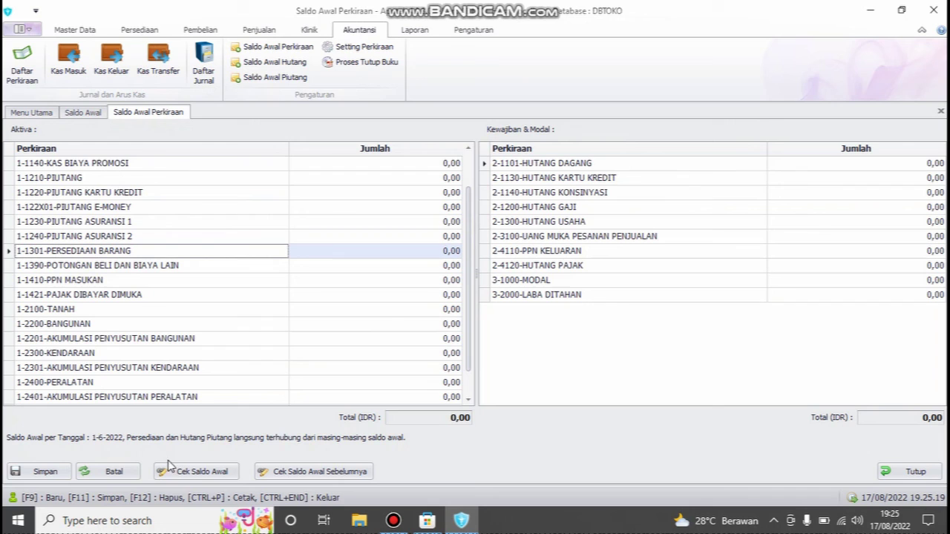
left_click(202, 473)
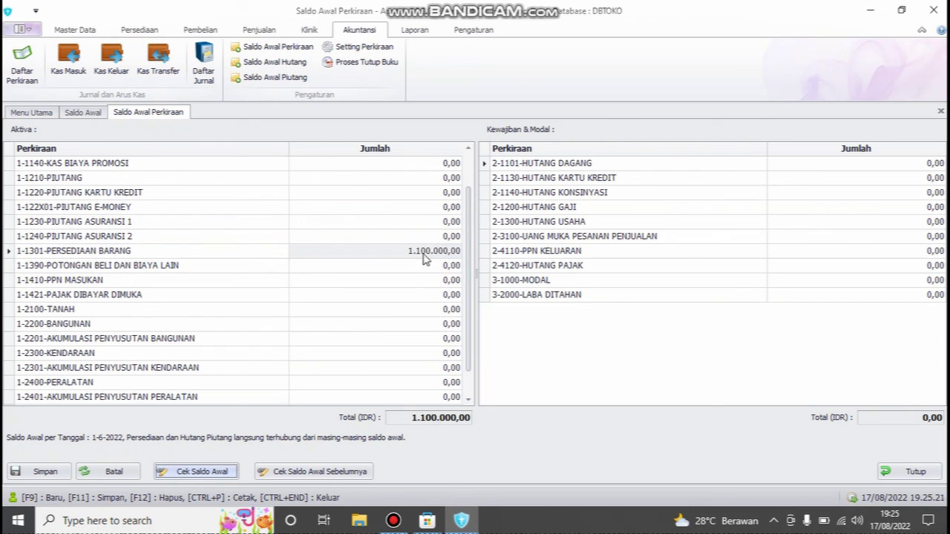
Compare the Saldo Awal item entries with the PERSEDIAAN BARANG balance and close both forms
left_click(83, 112)
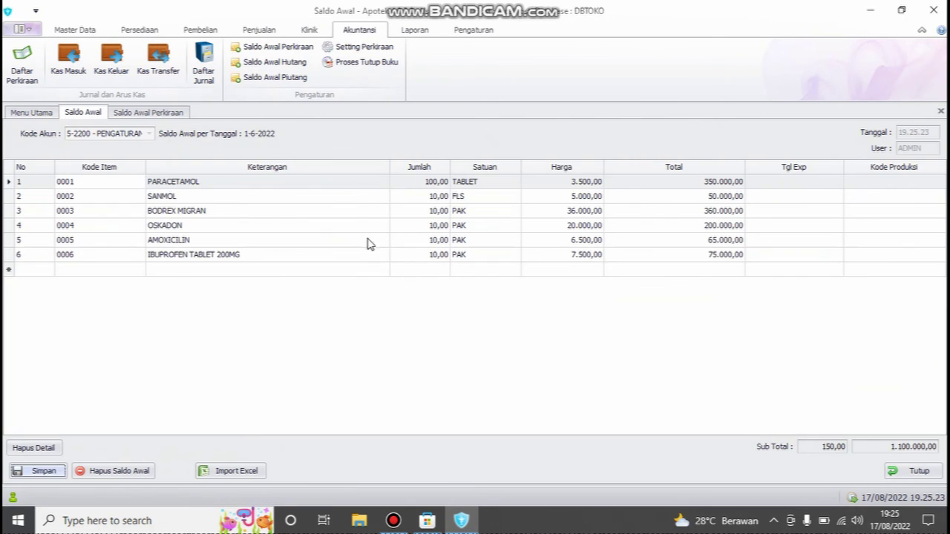
left_click(153, 114)
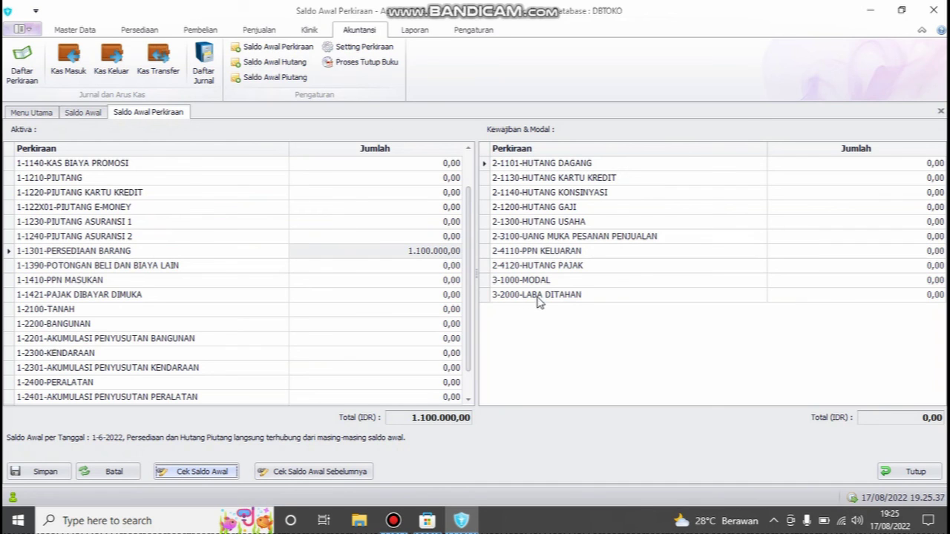
left_click(80, 115)
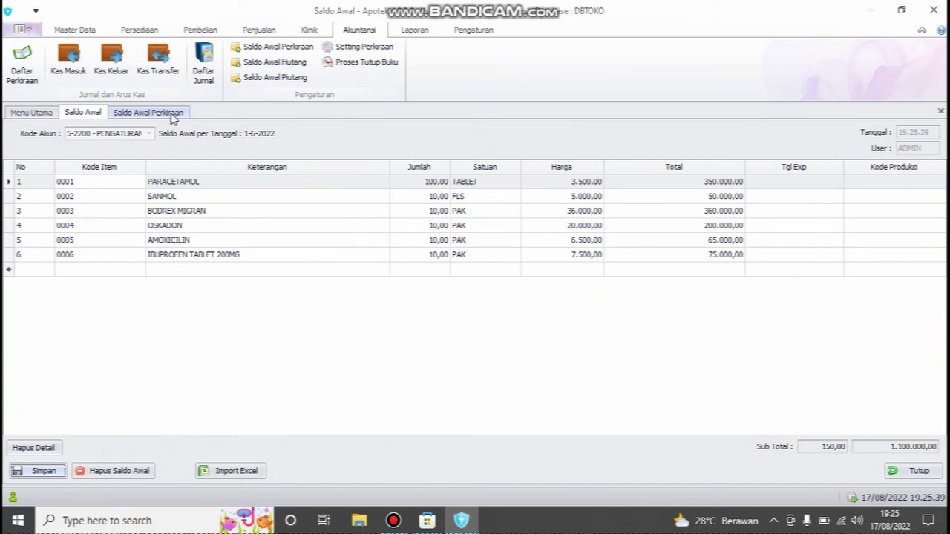
left_click(933, 477)
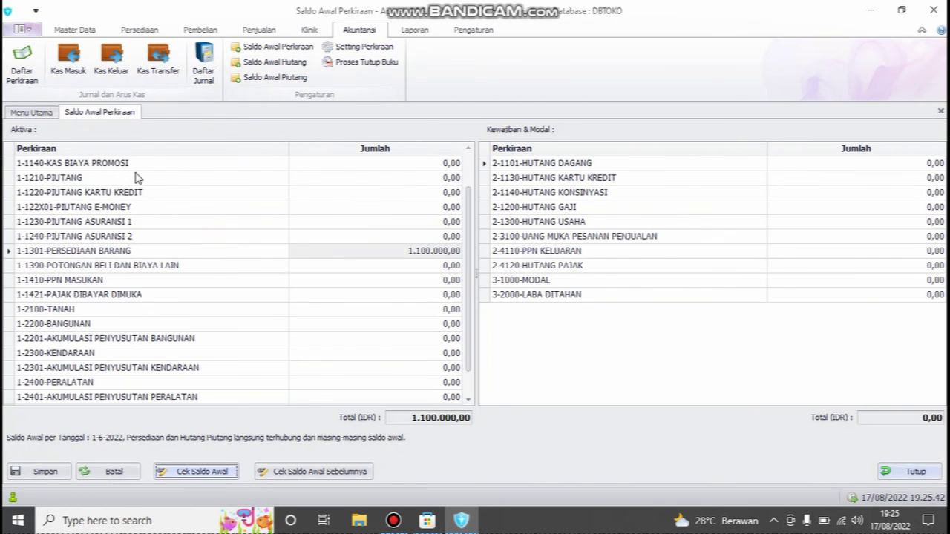
left_click(933, 475)
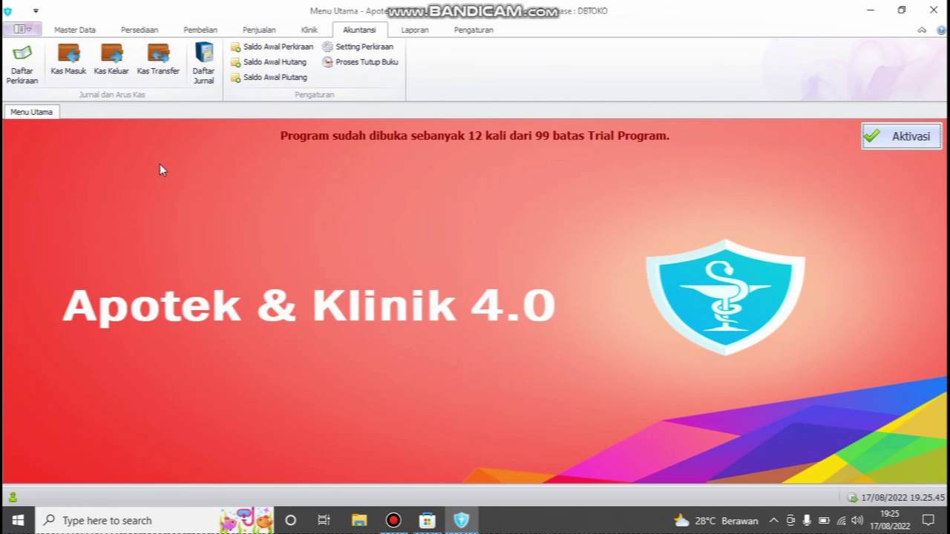
Reopen Pencatatan Stok Awal Item to review the saved item rows, and close the form
left_click(74, 30)
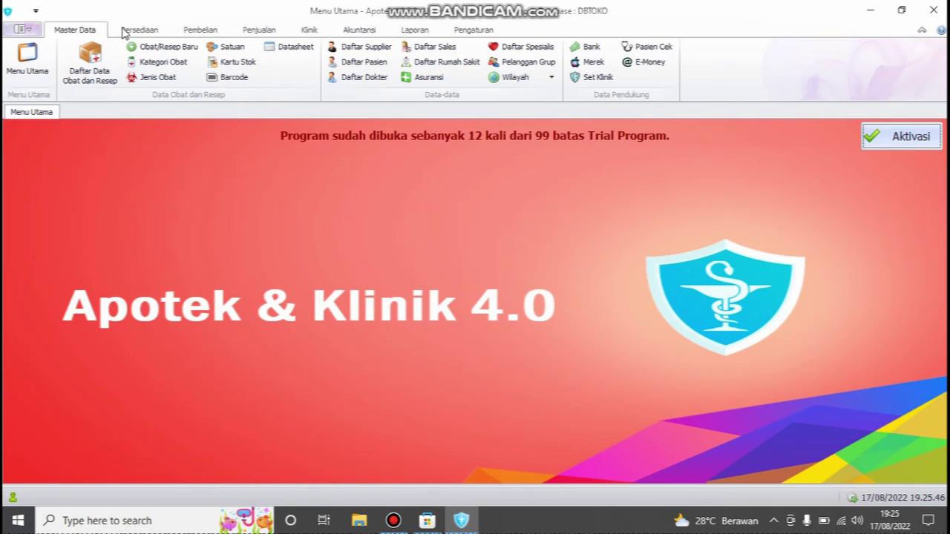
left_click(132, 31)
left_click(83, 59)
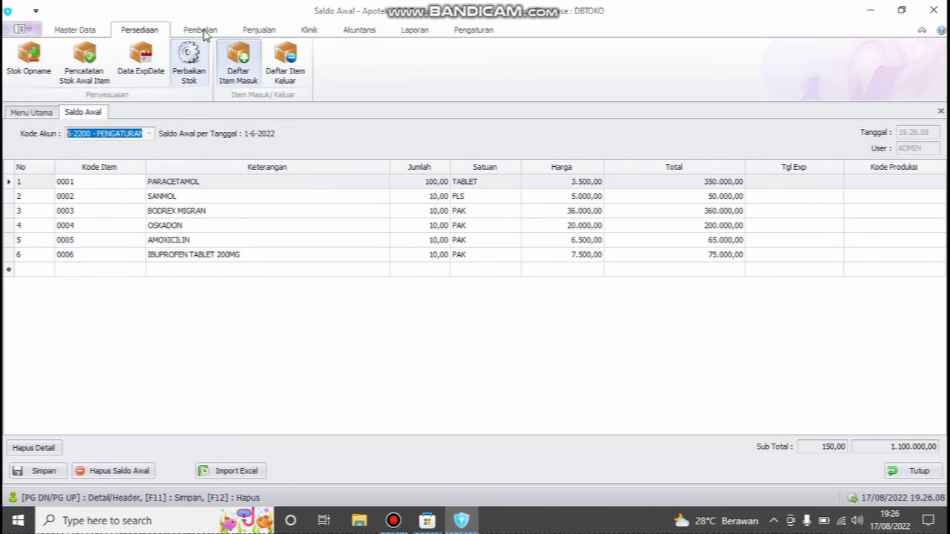
left_click(203, 32)
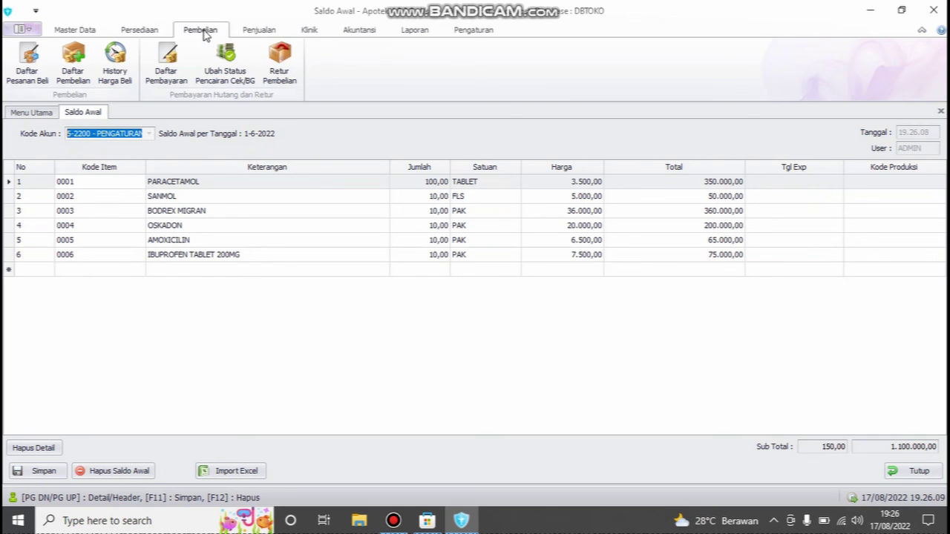
left_click(144, 34)
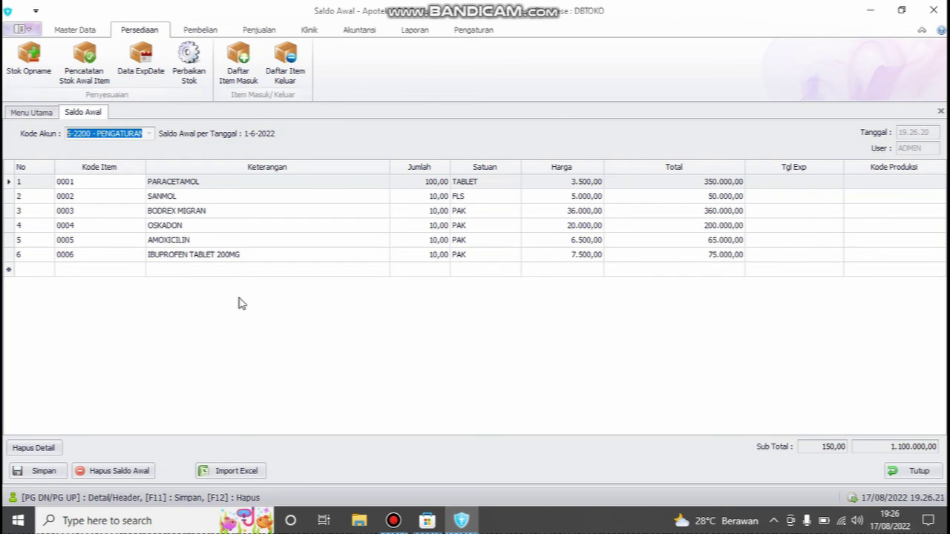
left_click(909, 470)
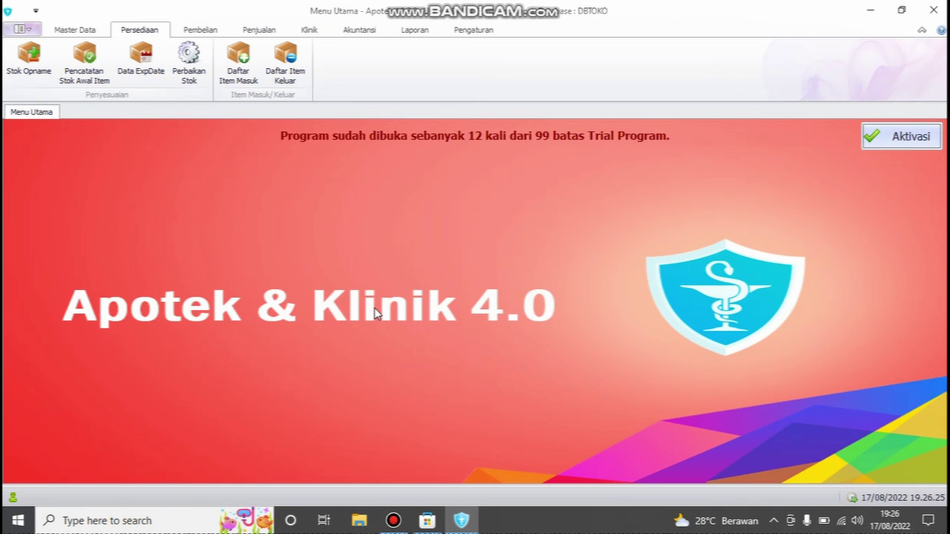
left_click(393, 520)
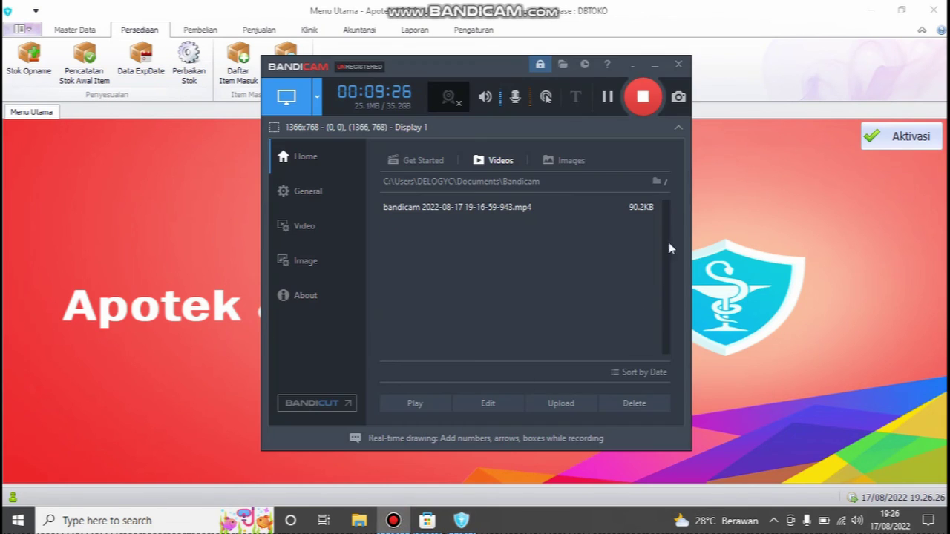